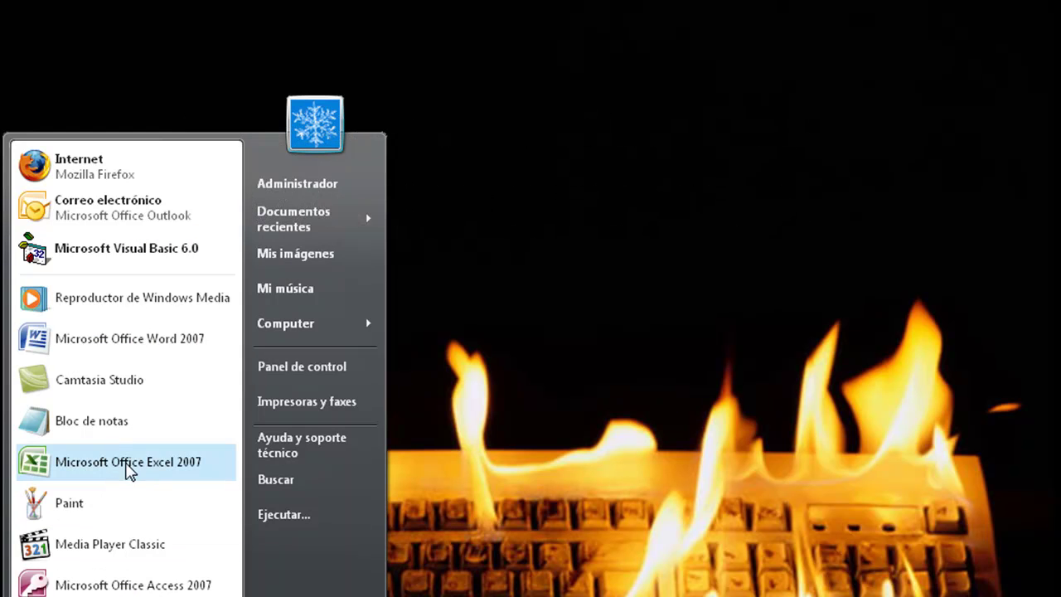
- Launch Microsoft Office Excel 2007 from the Start menu to get a blank Libro1 workbook
click(157, 465)
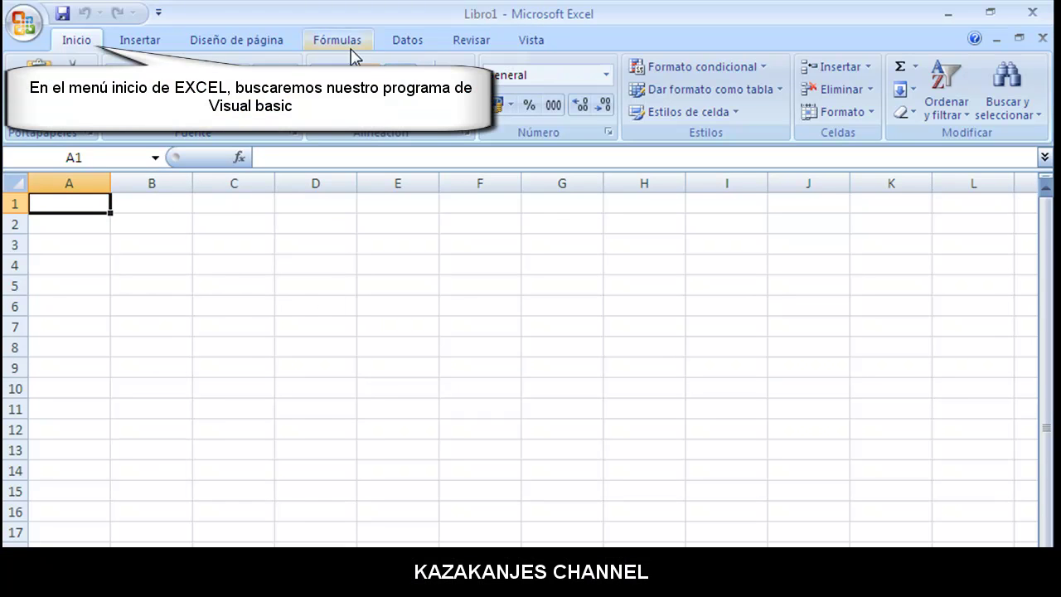
- Turn on 'Mostrar ficha Programador' in Opciones de Excel, then open Visual Basic from Programador
click(23, 21)
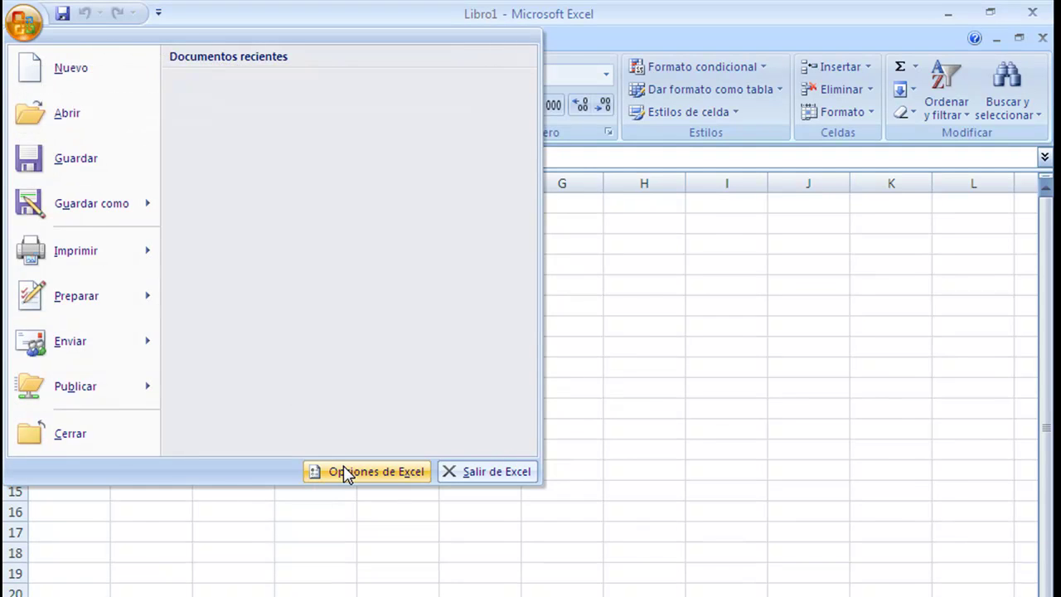
click(347, 471)
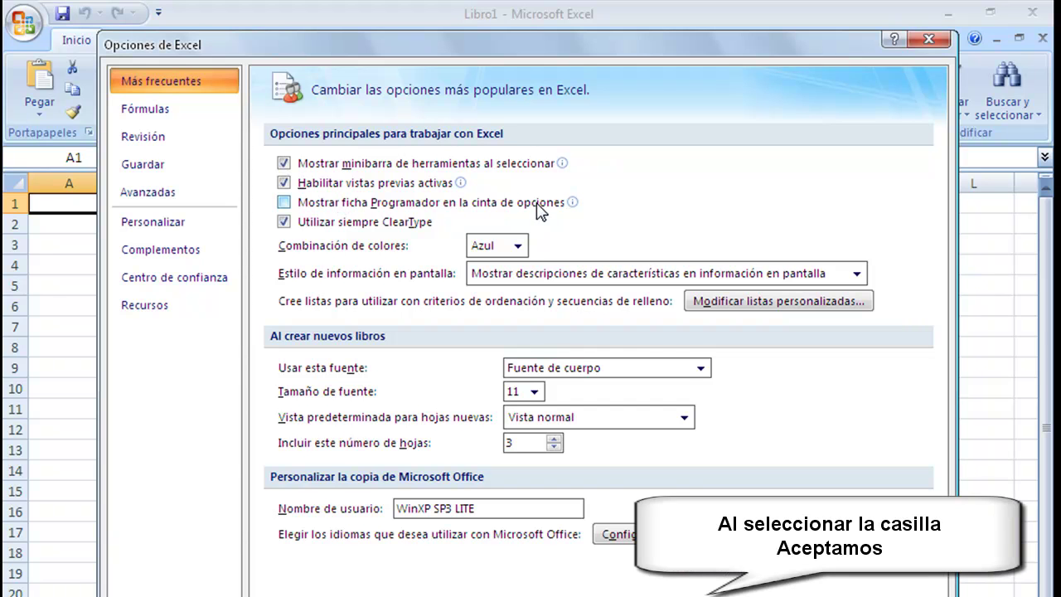
click(285, 204)
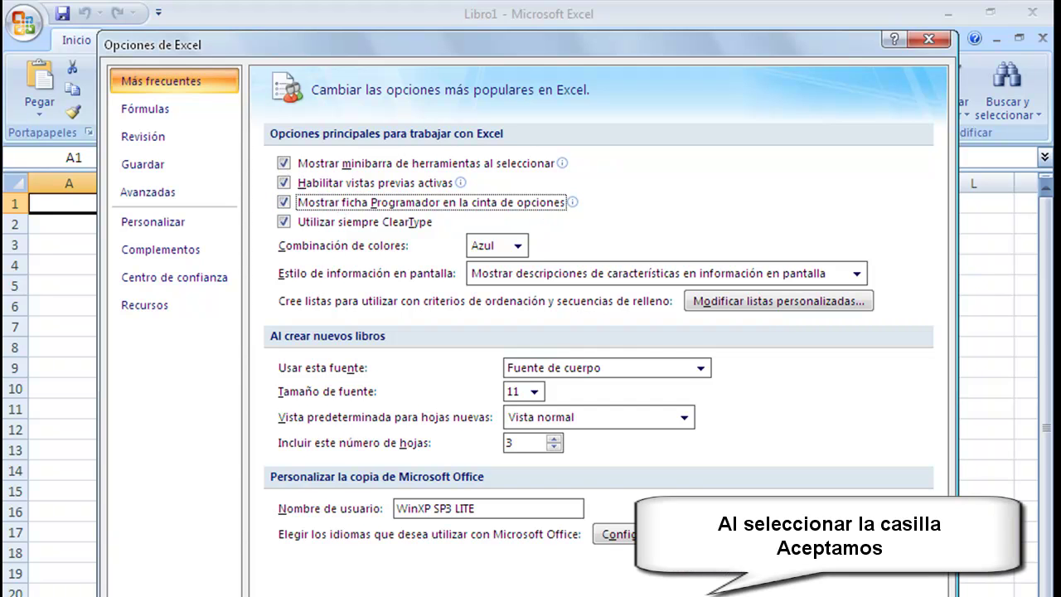
key(Return)
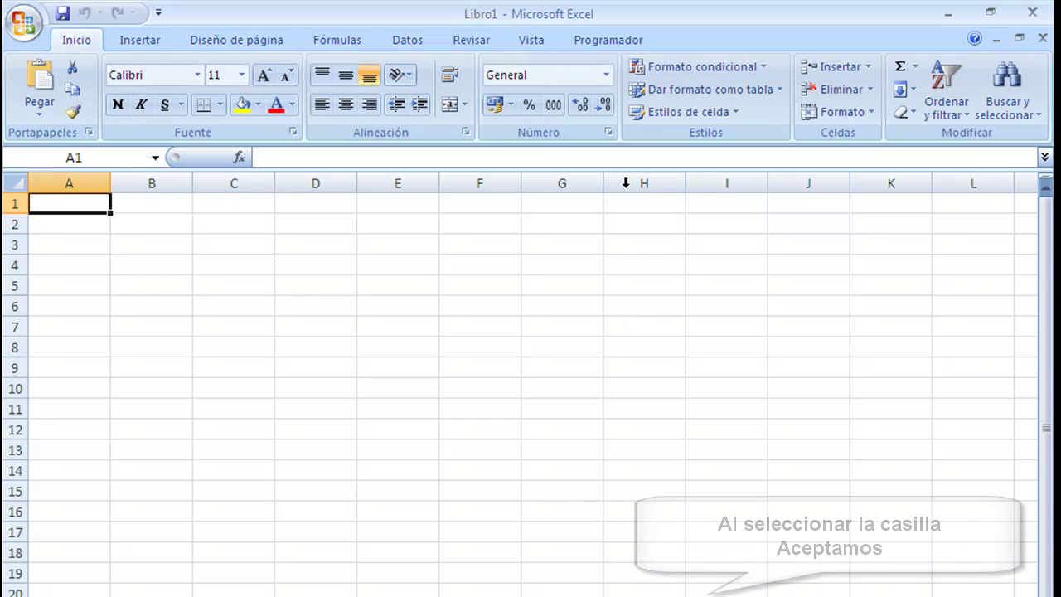
click(606, 41)
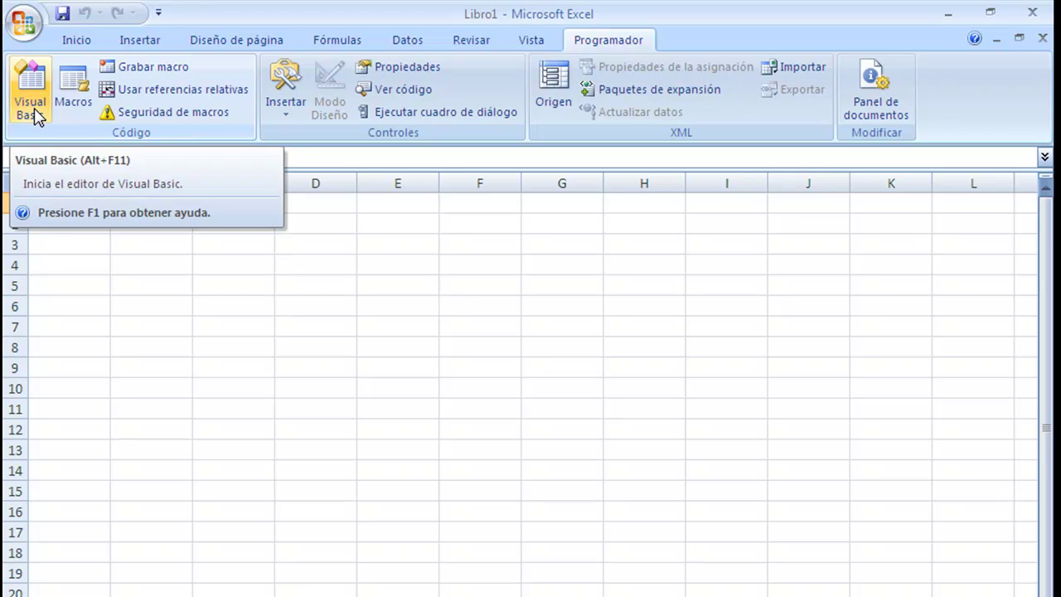
click(34, 116)
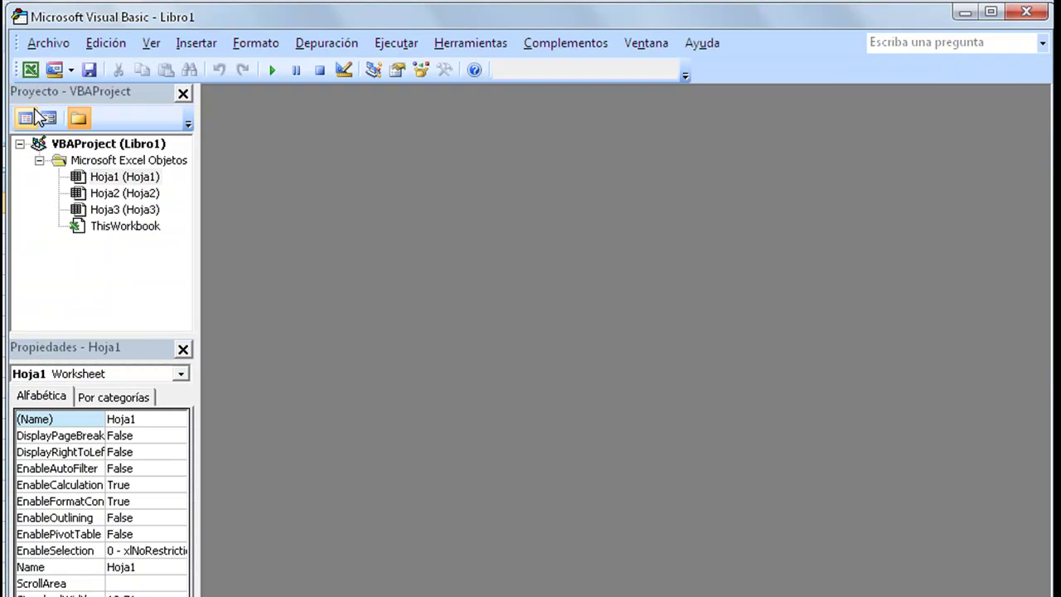
- Insert a new UserForm into the Libro1 project from the insert dropdown
click(88, 177)
click(83, 193)
click(82, 209)
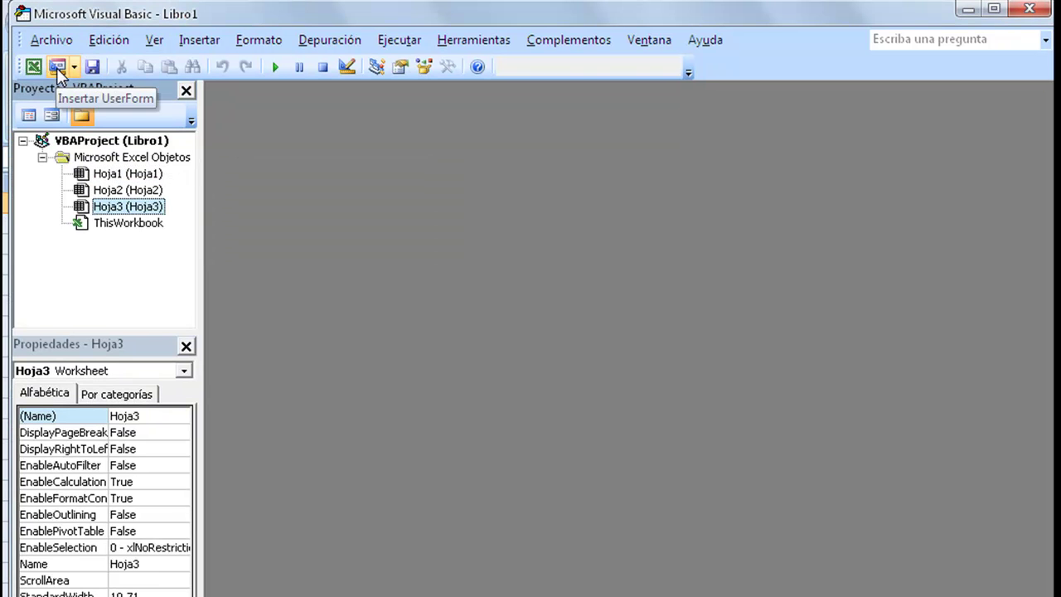
click(75, 67)
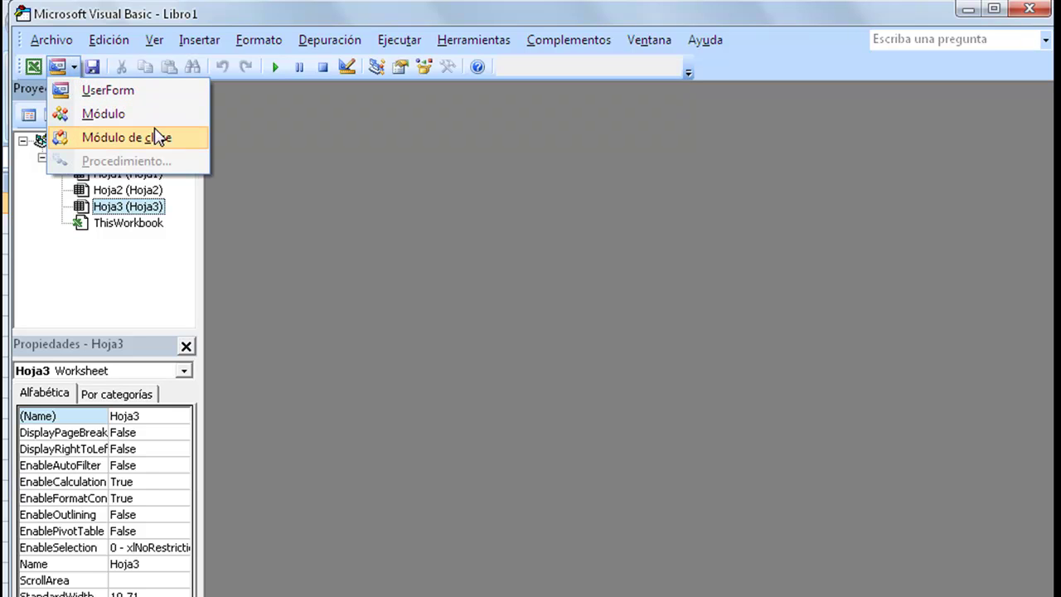
click(95, 90)
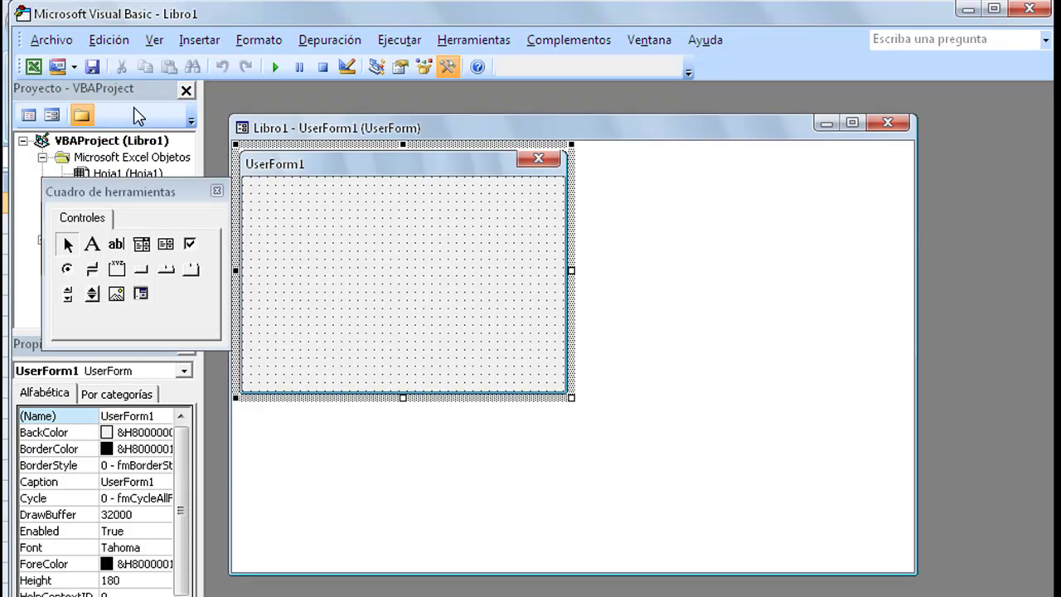
- Move the Toolbox away from the project tree, beside the form
drag(159, 200, 709, 205)
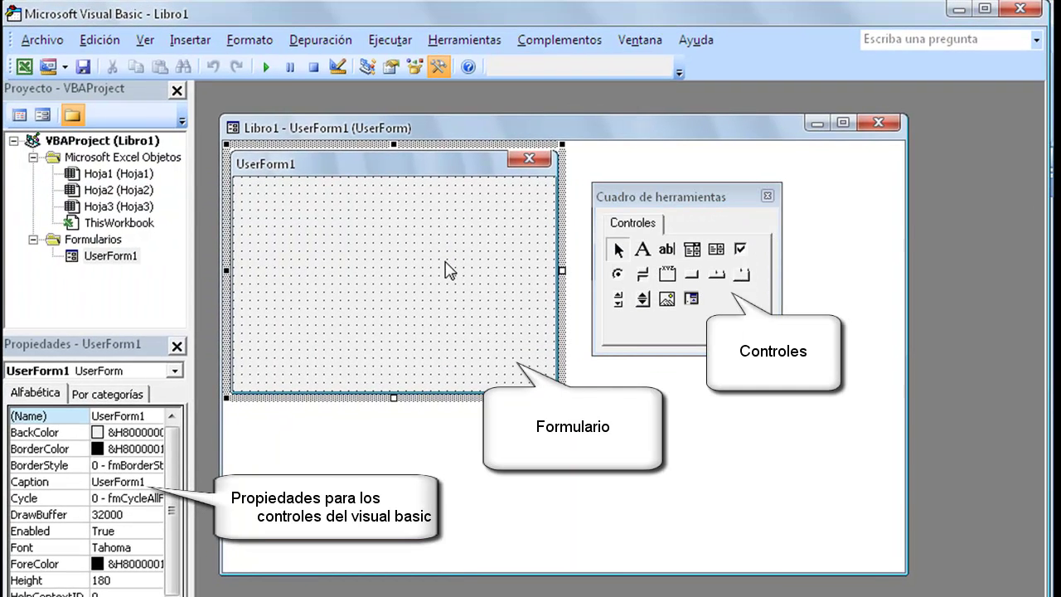
click(26, 347)
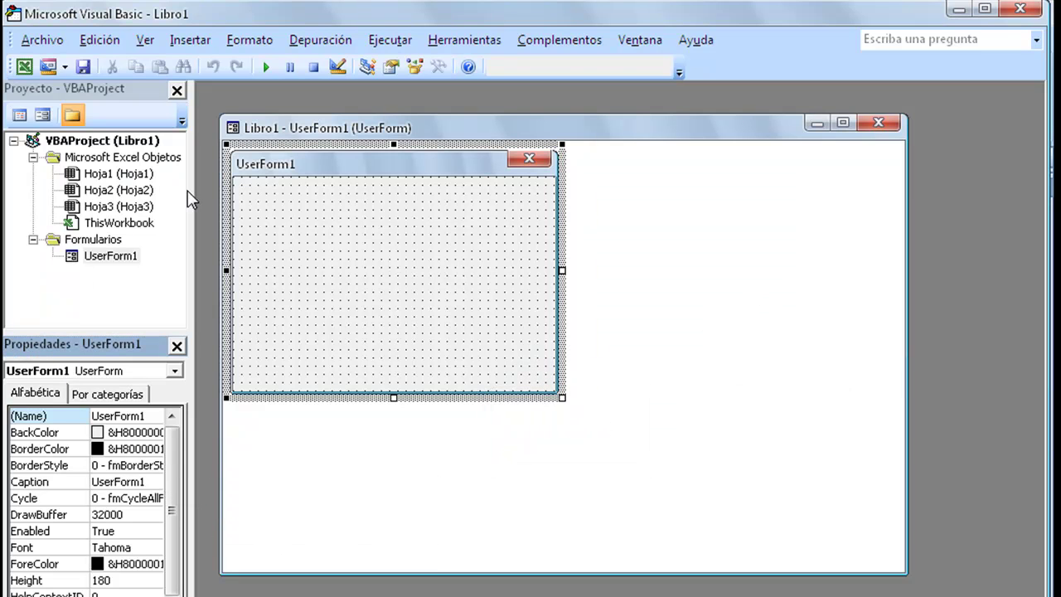
click(389, 282)
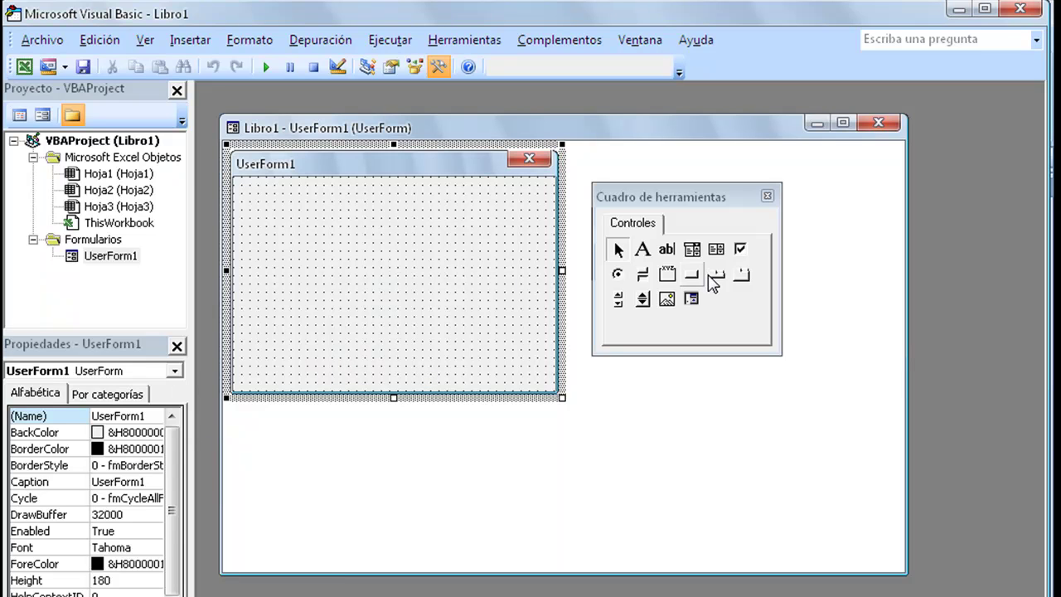
- Draw a label near the top of UserForm1 captioned FORMULARIO DE BIENVENIDA
click(644, 253)
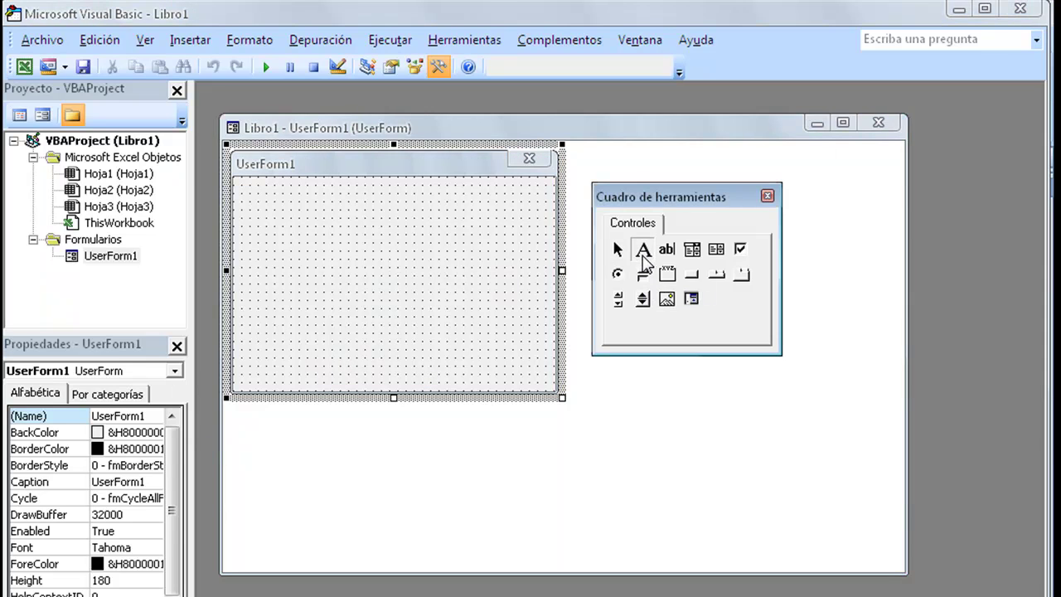
drag(272, 202, 483, 220)
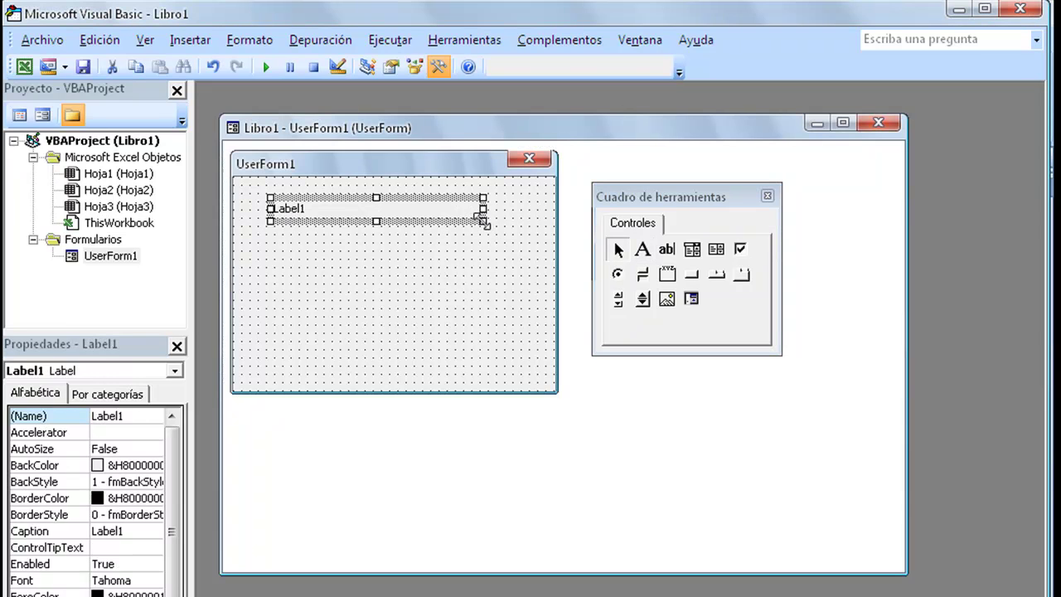
click(313, 217)
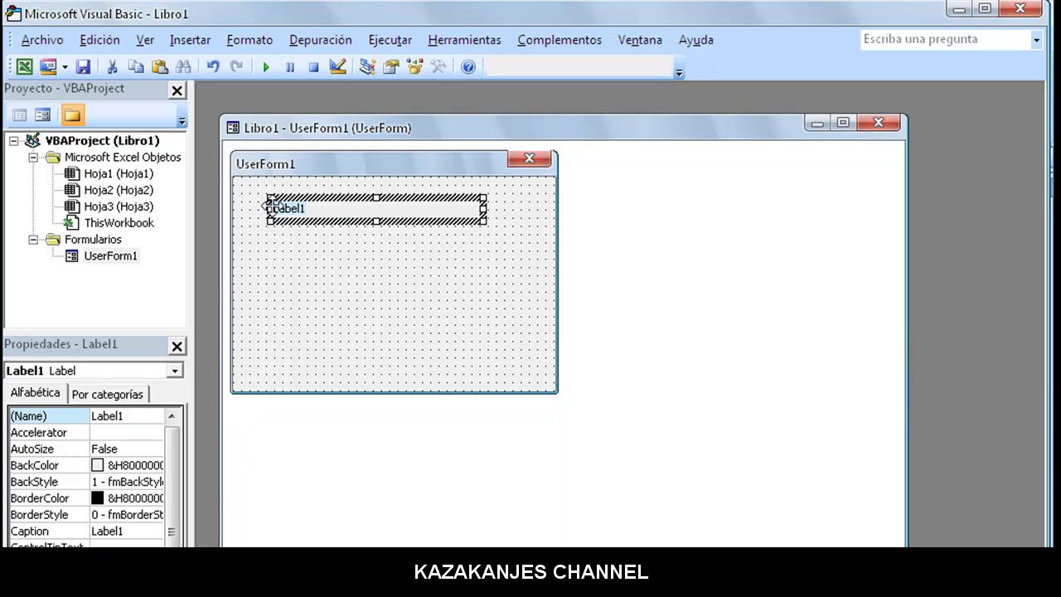
text(FORMULARIO DE BIENVENIDA)
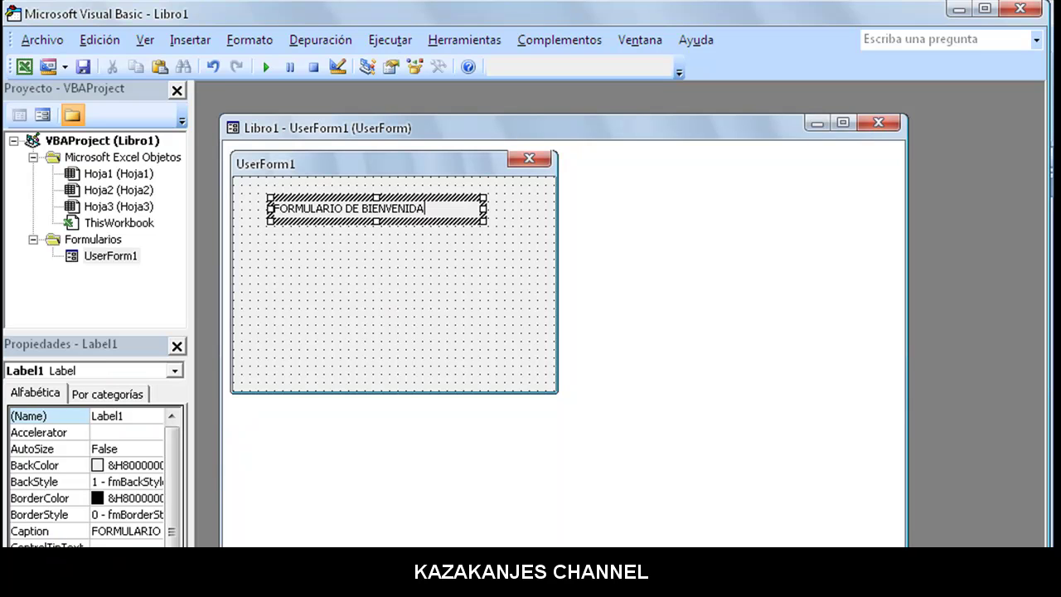
- Set the heading label's font to bold, size 12
click(163, 477)
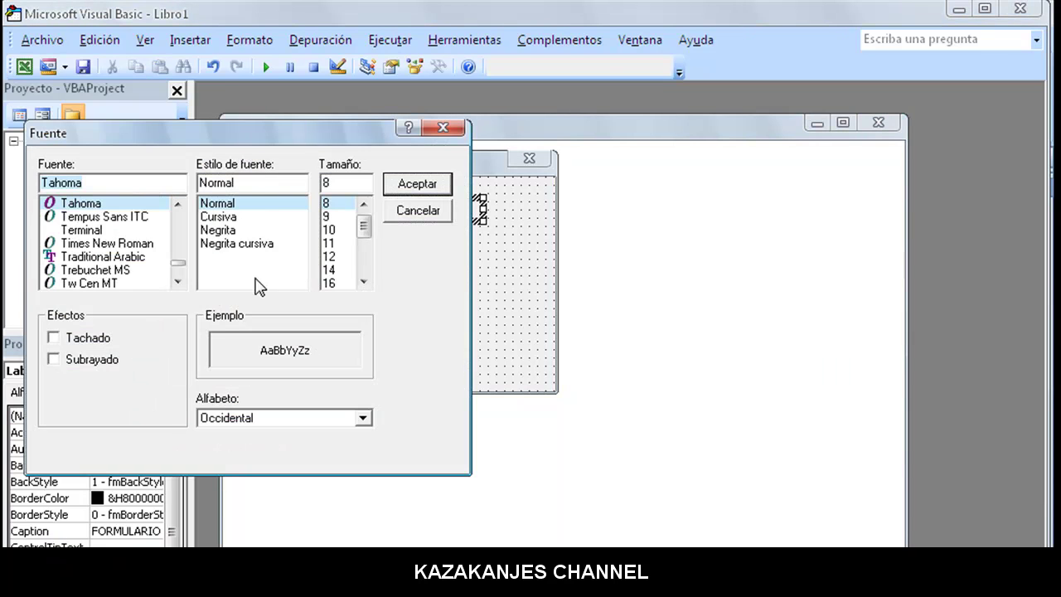
click(236, 231)
click(332, 256)
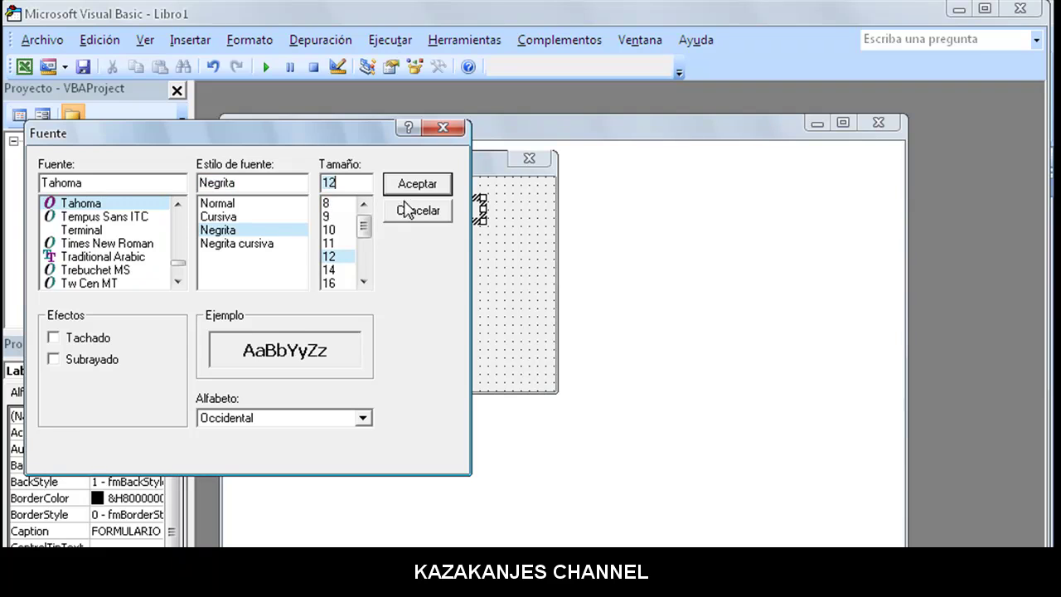
click(412, 184)
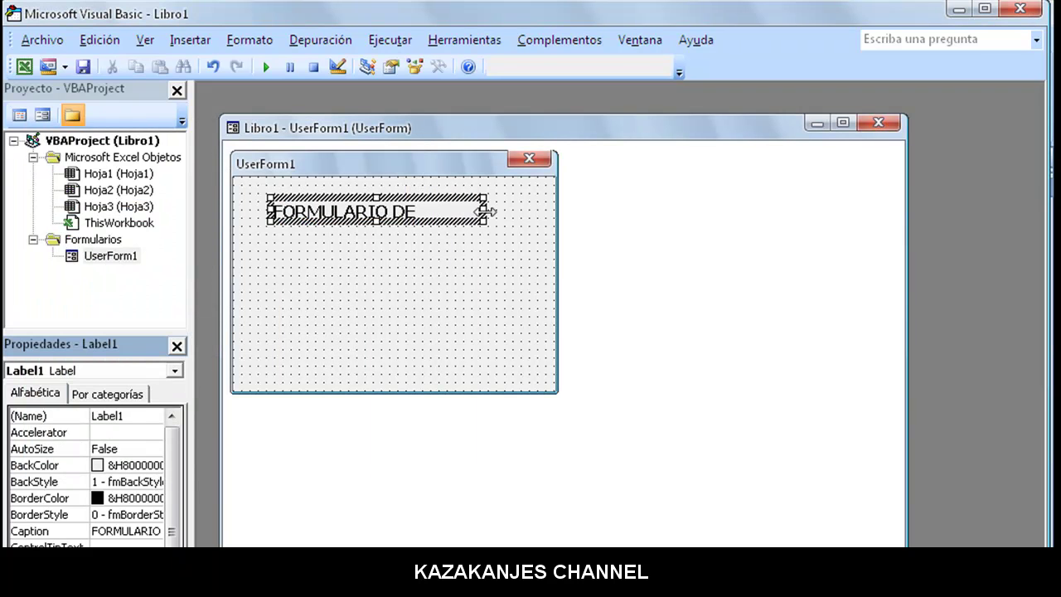
- Widen the heading label, set AutoSize to True, and shift it slightly left
drag(488, 212, 545, 212)
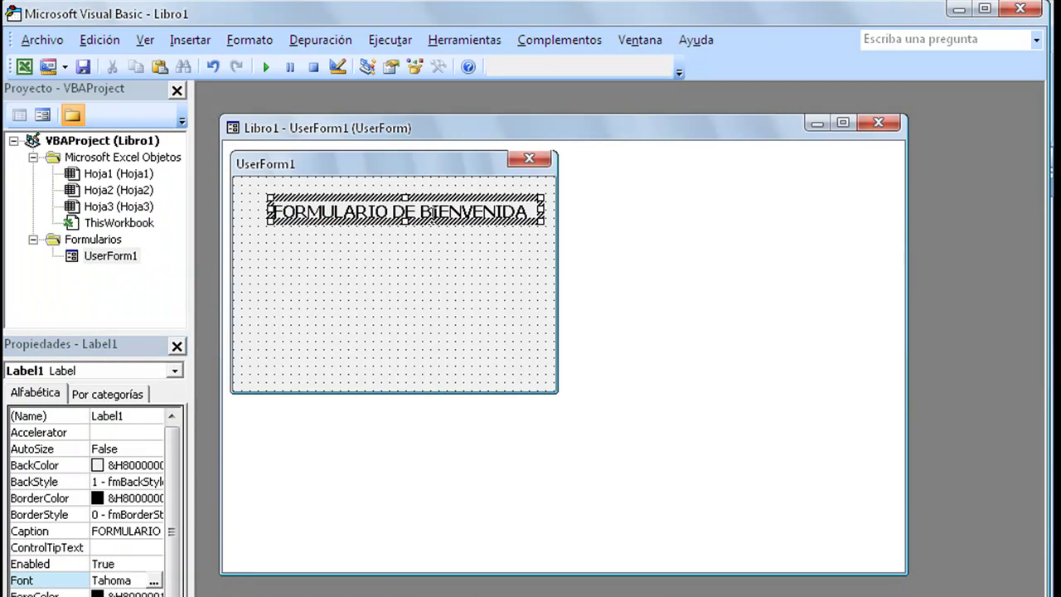
click(138, 449)
click(155, 448)
click(107, 462)
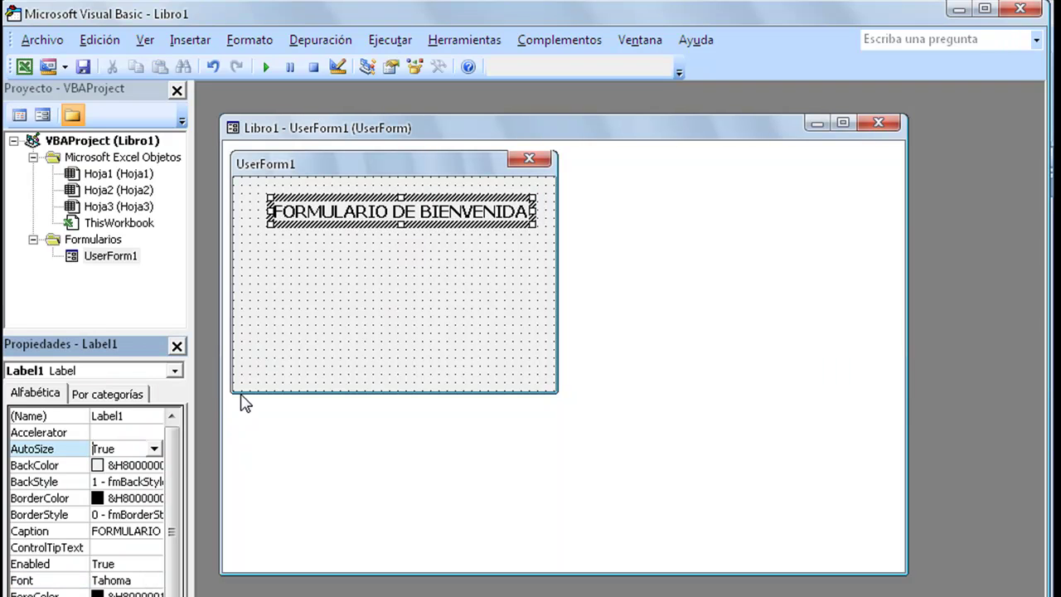
click(314, 280)
click(373, 224)
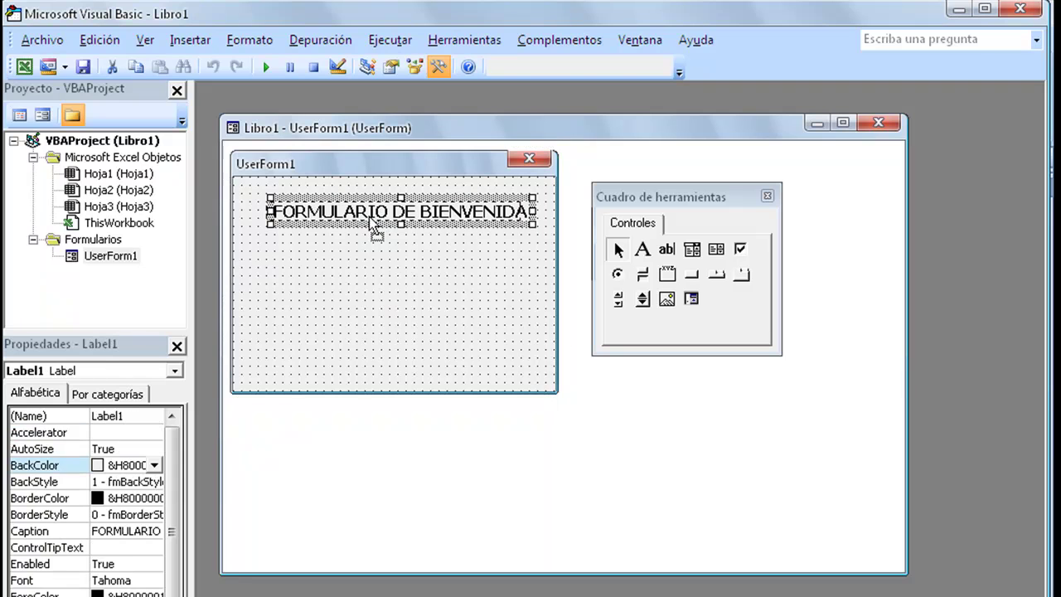
drag(367, 230, 349, 236)
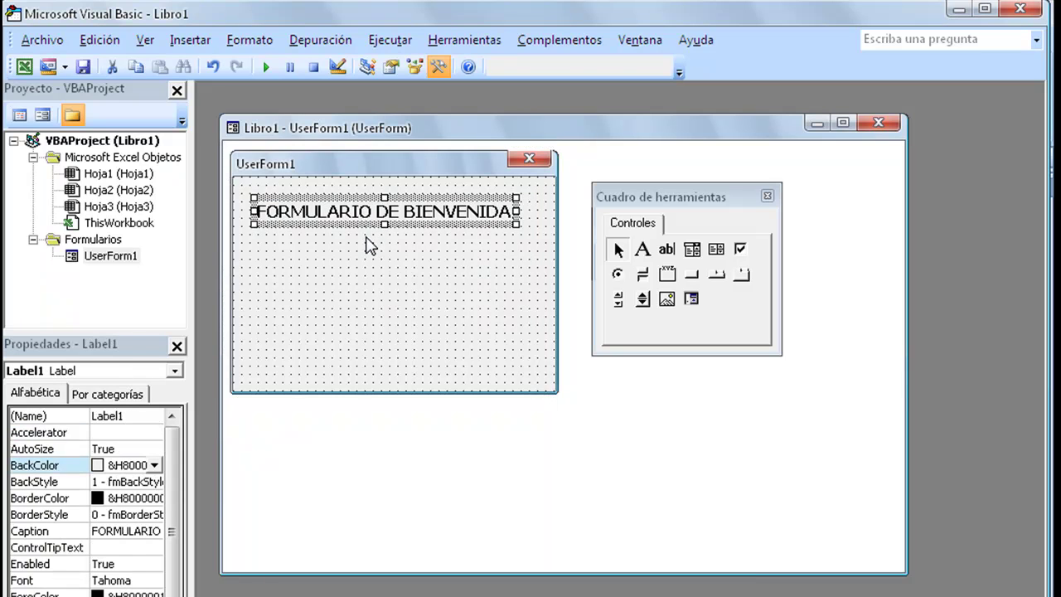
click(379, 273)
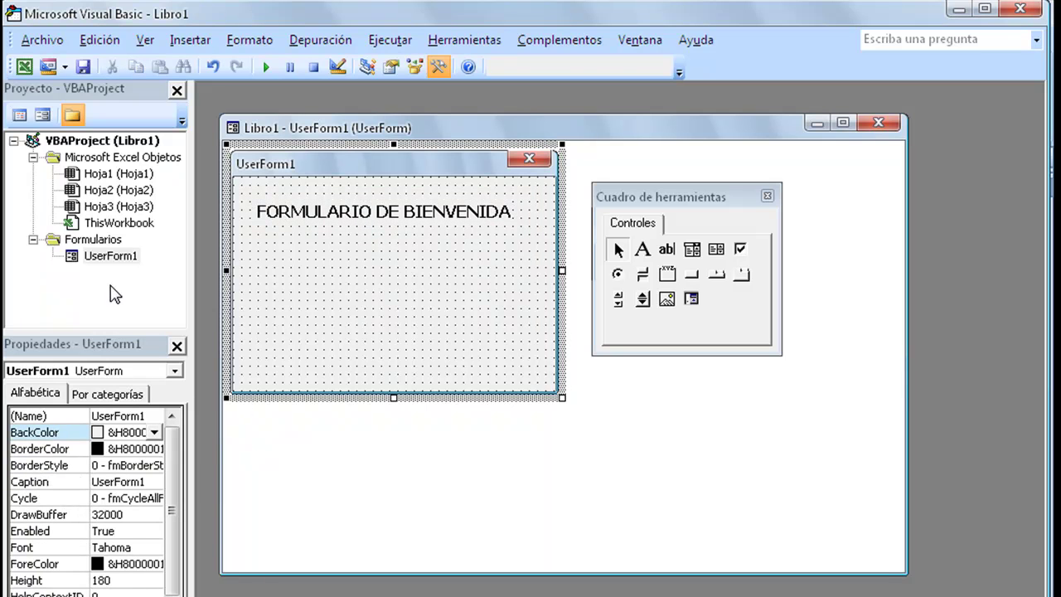
- Draw a second label below the heading and caption it USUARIO
click(642, 250)
drag(324, 243, 441, 263)
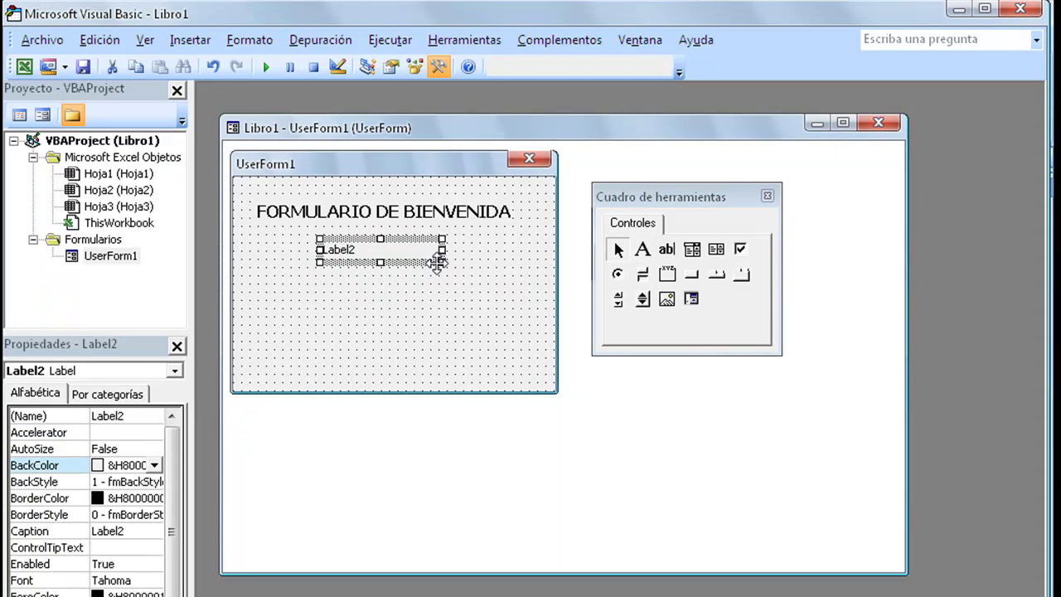
click(35, 531)
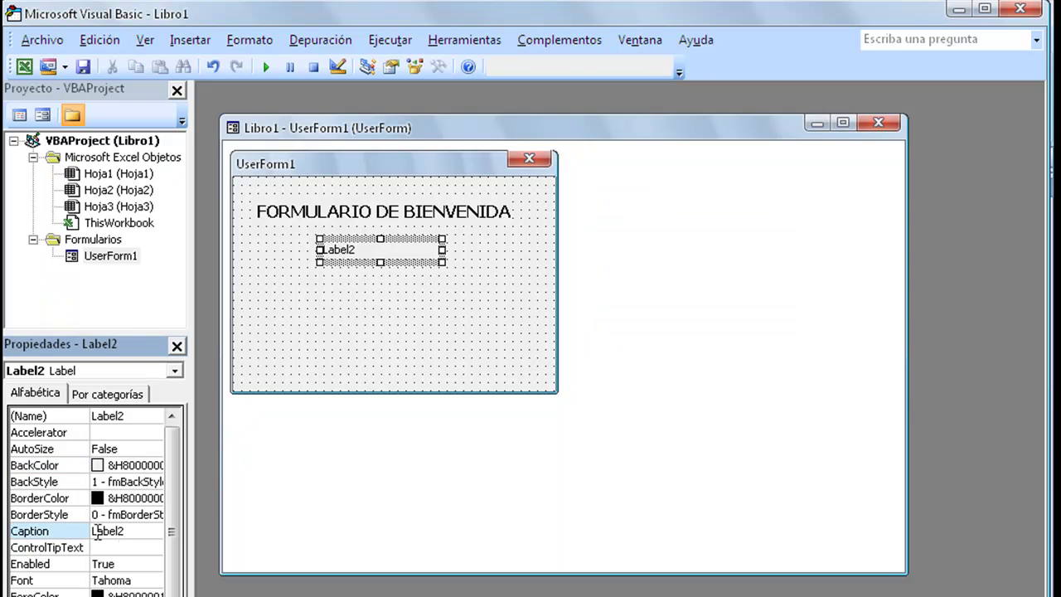
drag(127, 531, 91, 532)
text(u)
key(BackSpace)
text(U)
- Make the USUARIO label bold at size 10 and nudge it slightly right
click(154, 584)
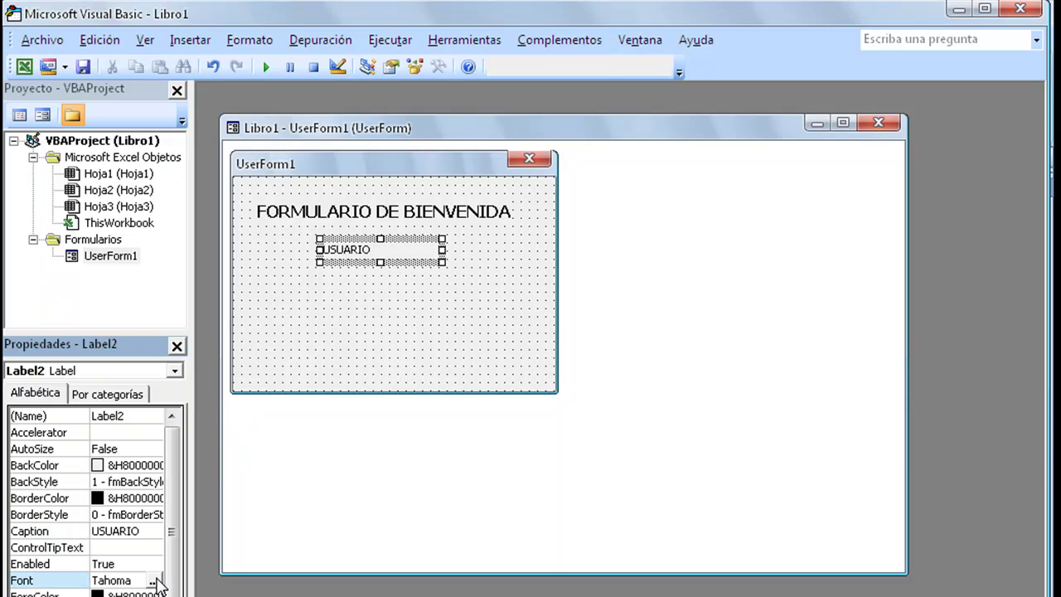
click(153, 580)
click(239, 232)
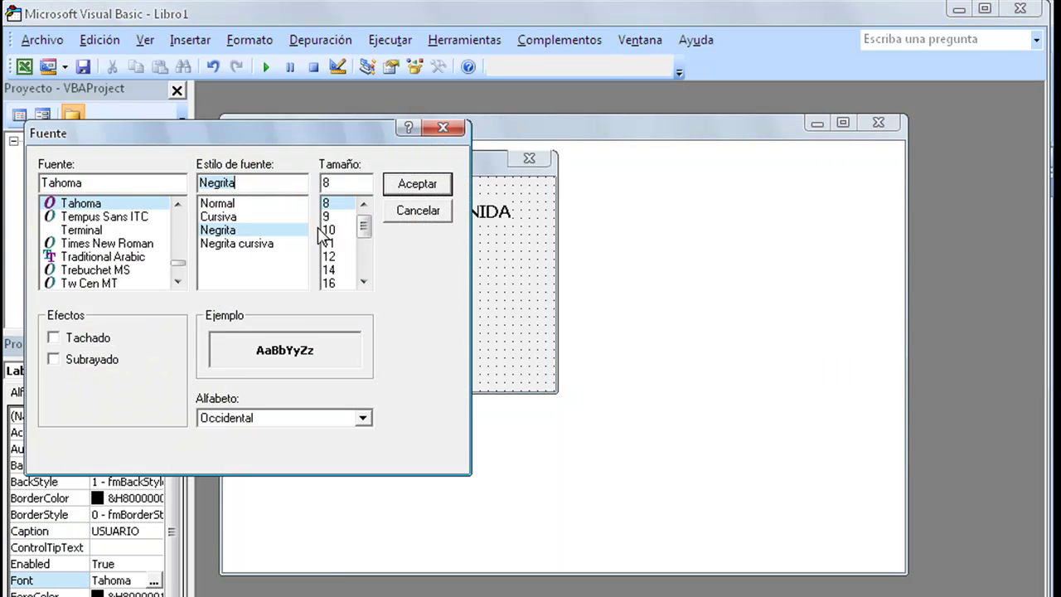
click(329, 230)
click(419, 186)
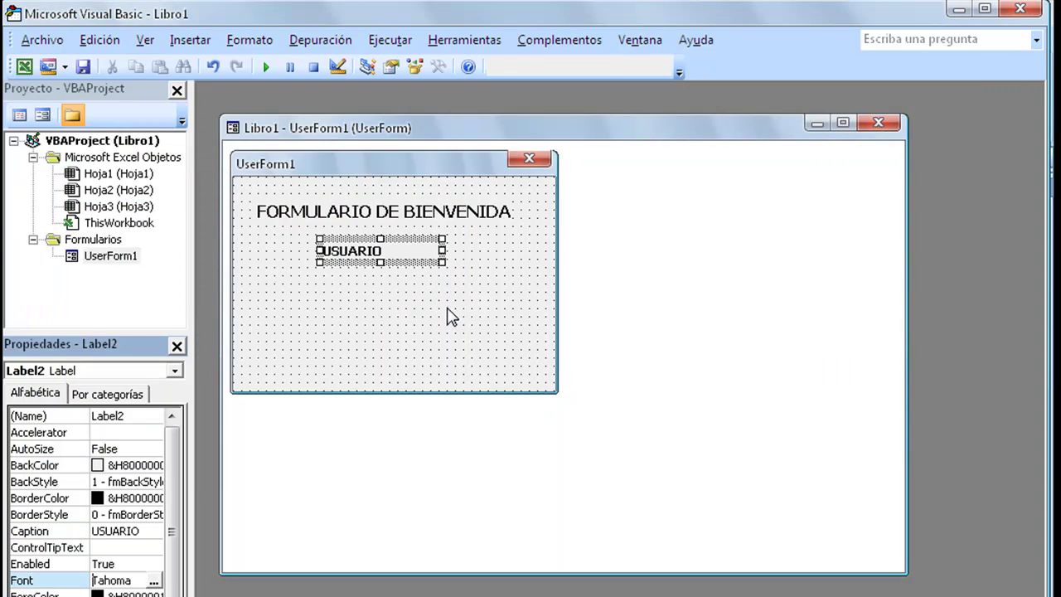
click(447, 319)
click(368, 259)
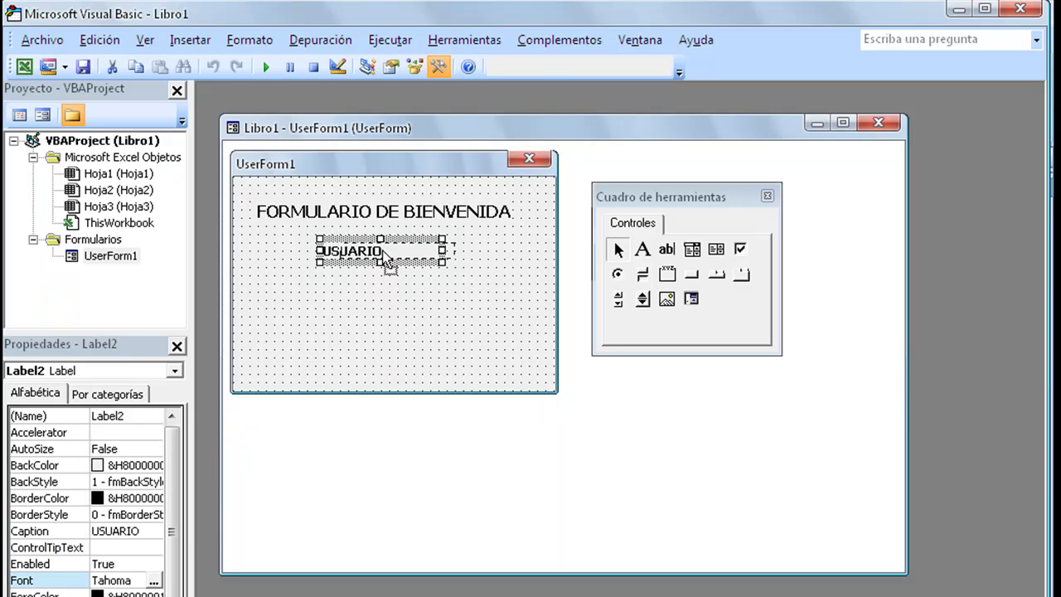
drag(385, 259, 402, 260)
click(407, 290)
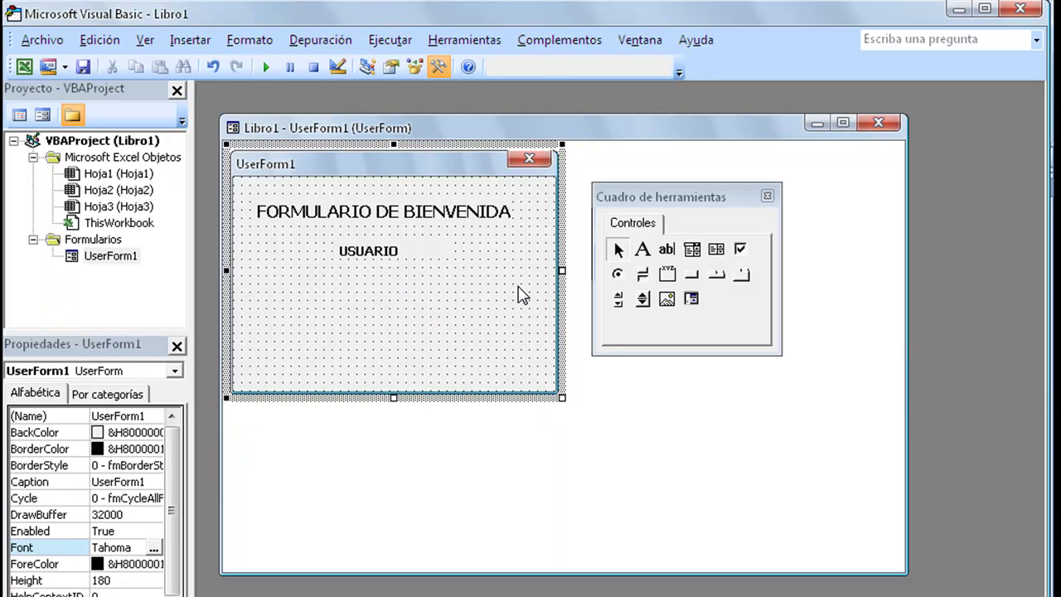
- Draw a text box beneath the USUARIO label
click(674, 257)
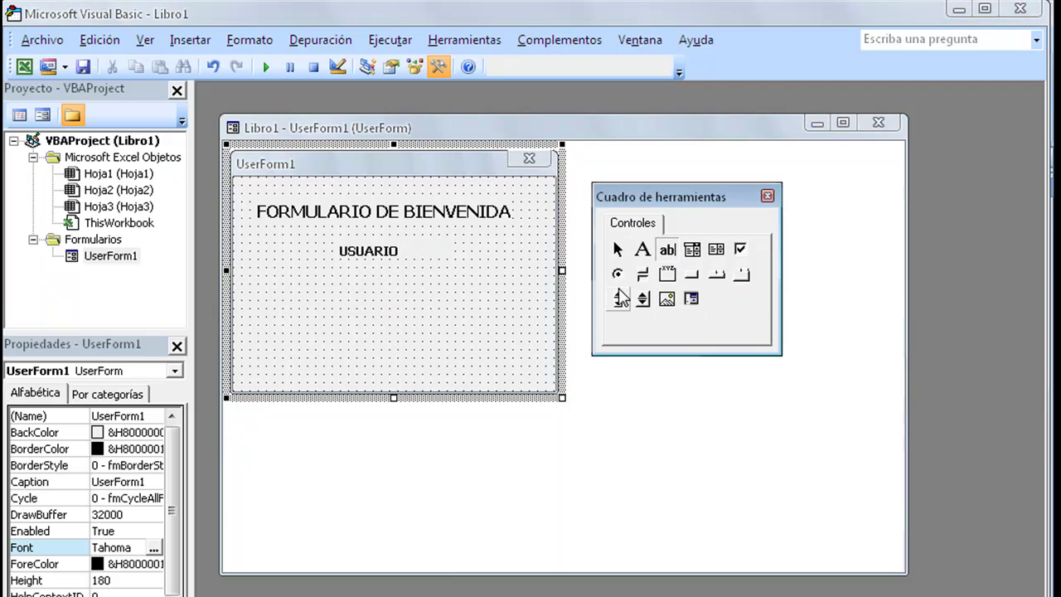
drag(274, 271, 471, 284)
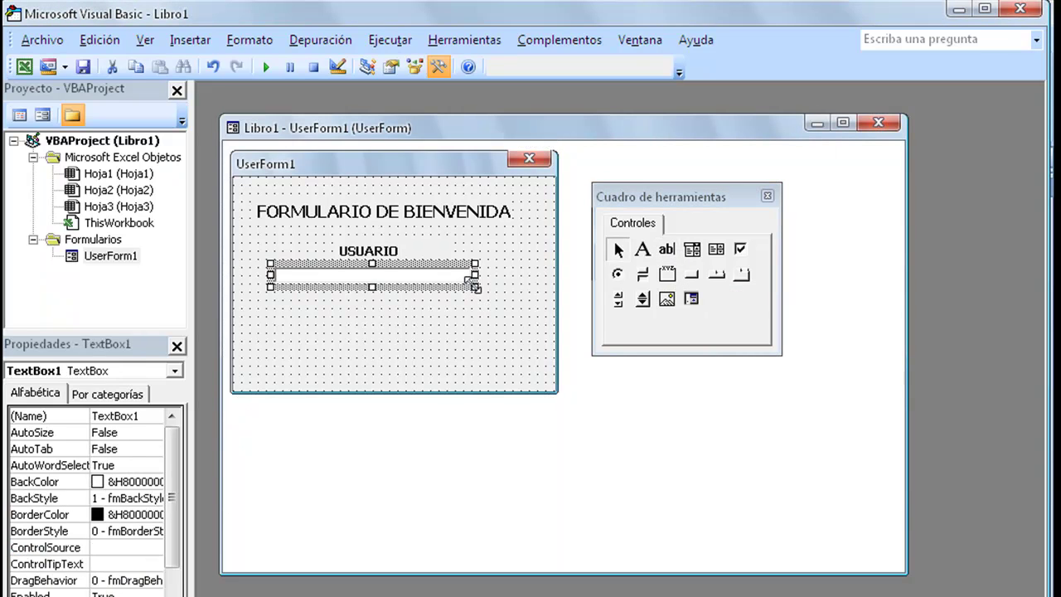
click(447, 326)
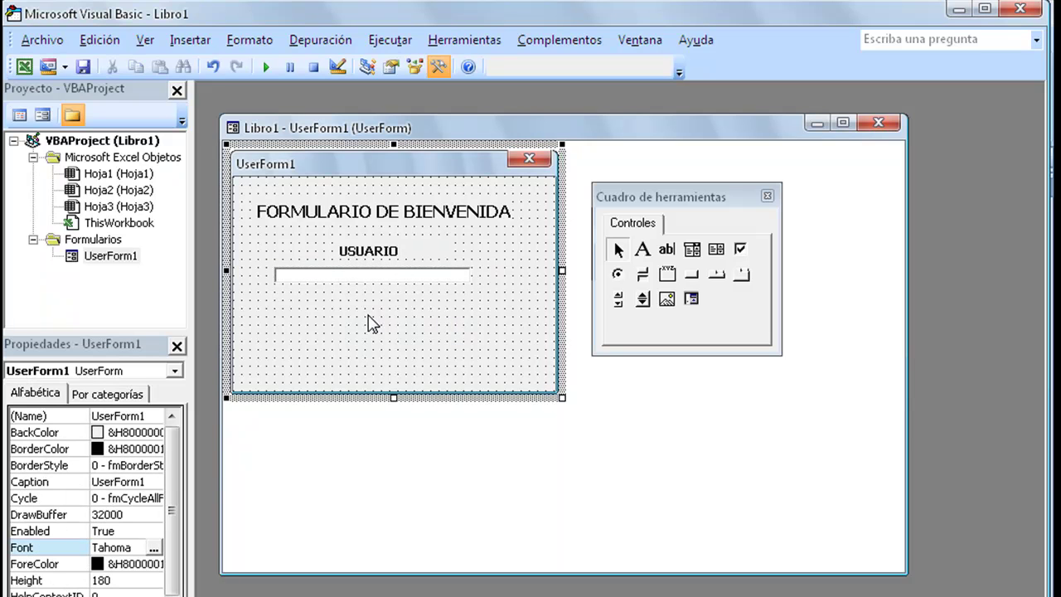
- Draw a CommandButton below the text box and begin replacing its Caption
click(691, 278)
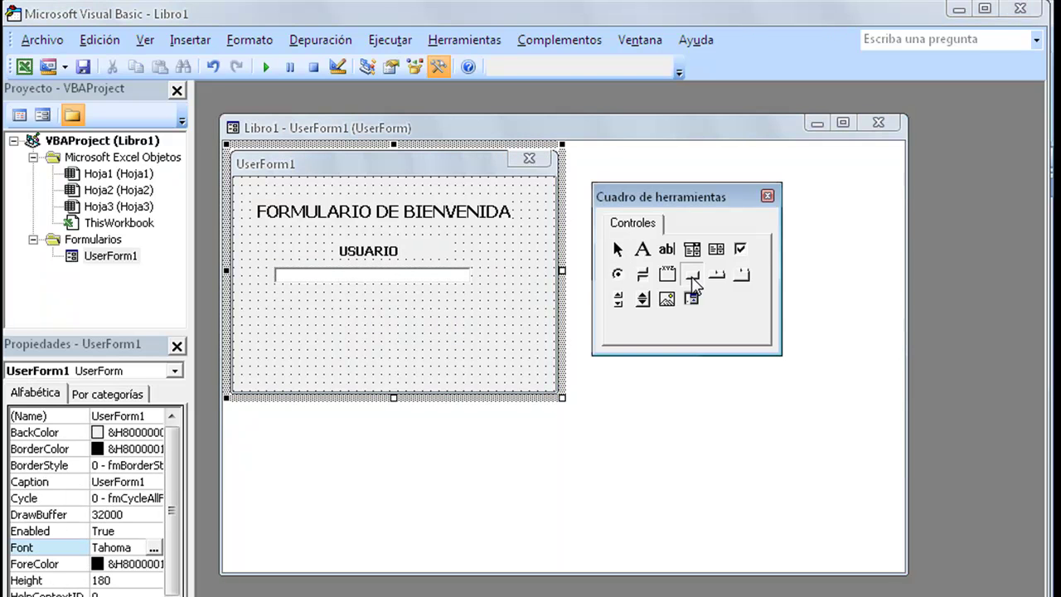
drag(310, 296, 403, 307)
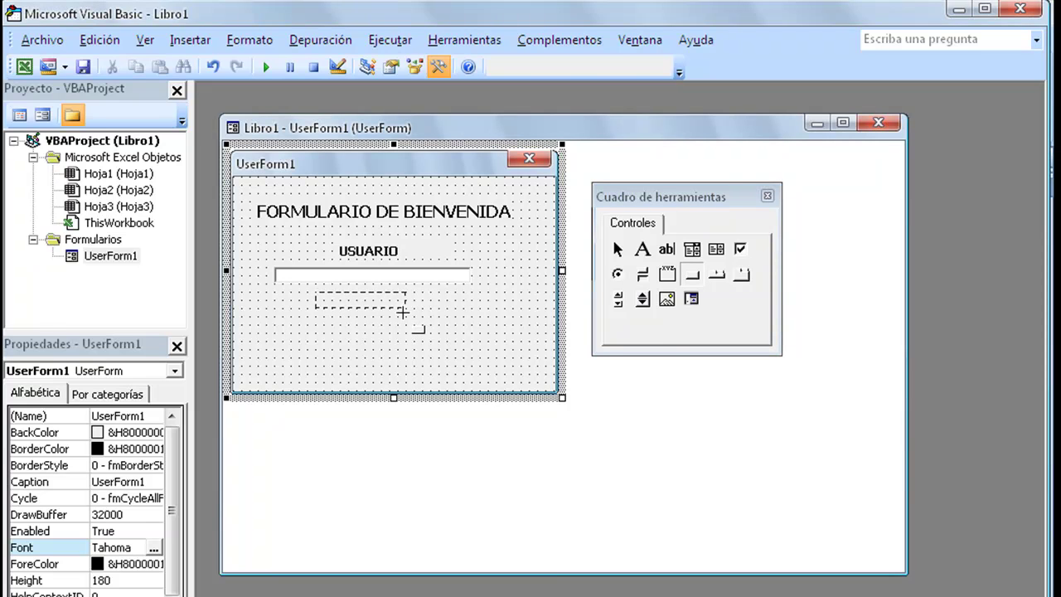
drag(402, 312, 408, 311)
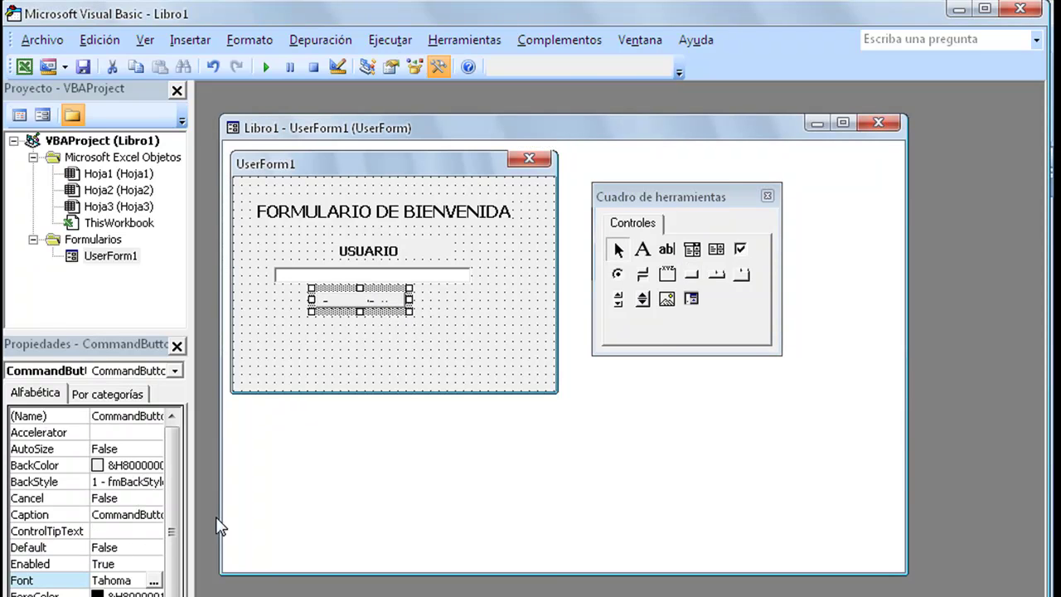
click(106, 514)
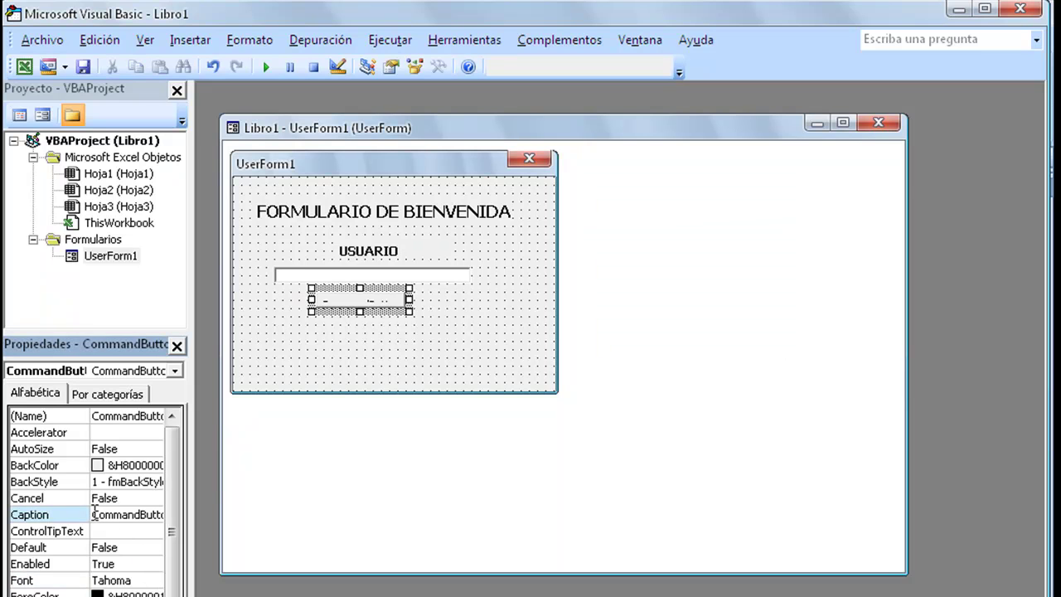
drag(98, 512, 174, 507)
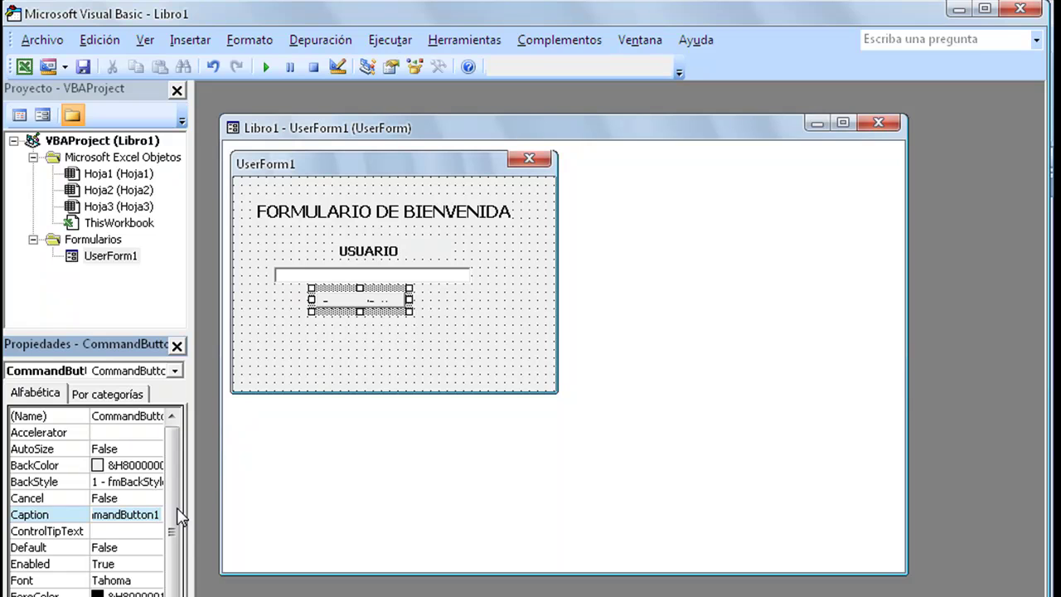
text(eJECUTAR)
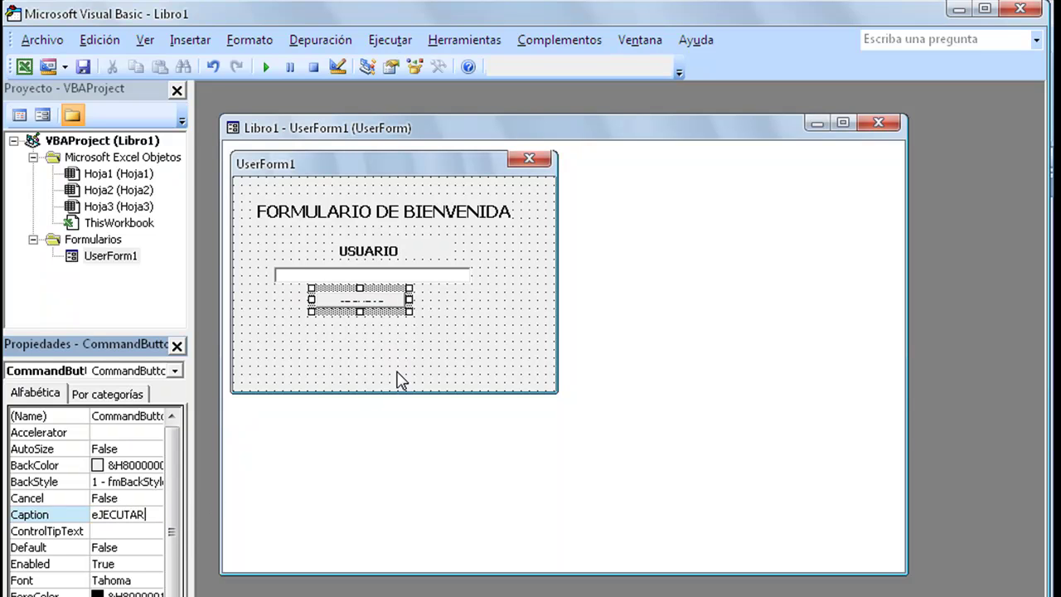
- Caption the button EJECUTAR, make it taller, nudge it, and shrink UserForm1 around the controls
drag(409, 313, 415, 328)
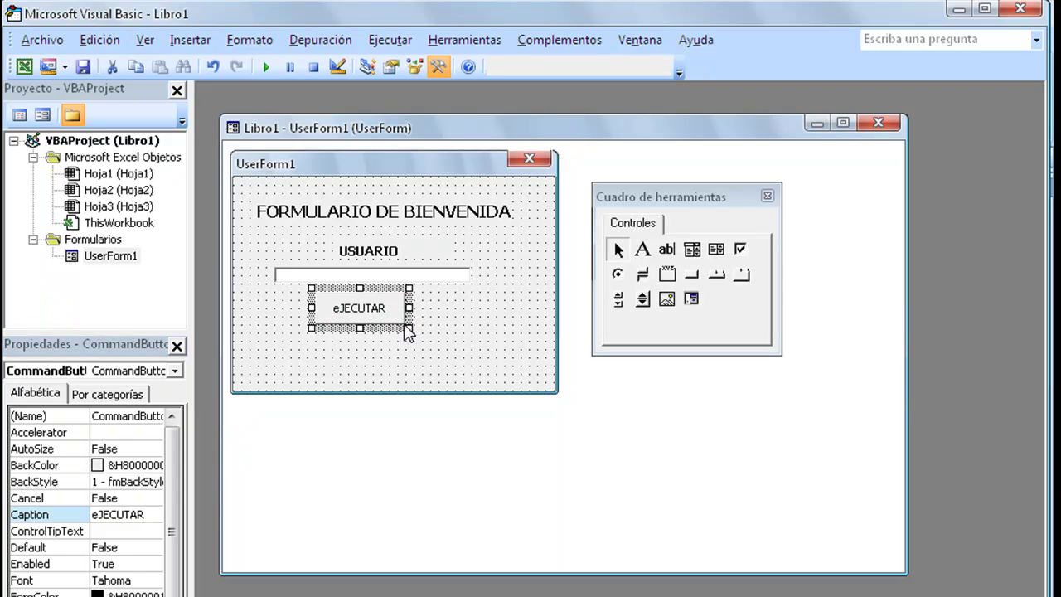
click(99, 514)
key(BackSpace)
text(E)
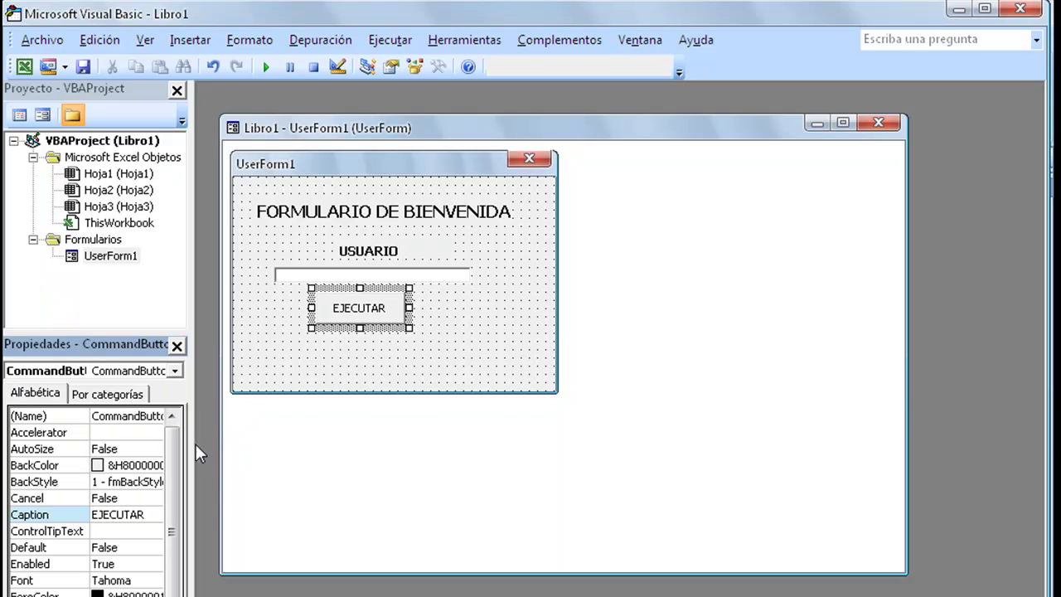
drag(372, 315, 381, 324)
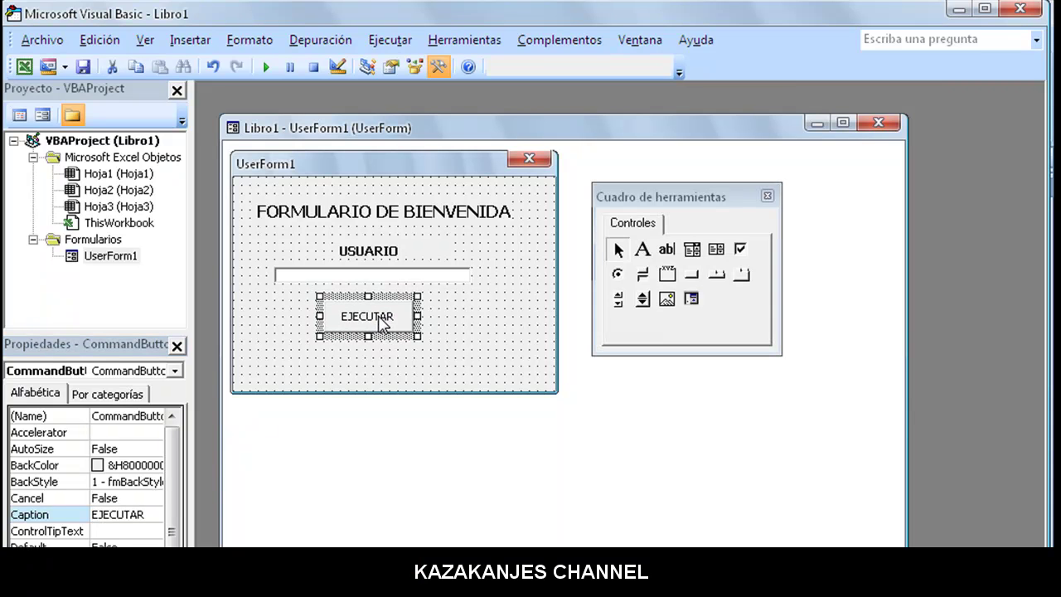
click(478, 336)
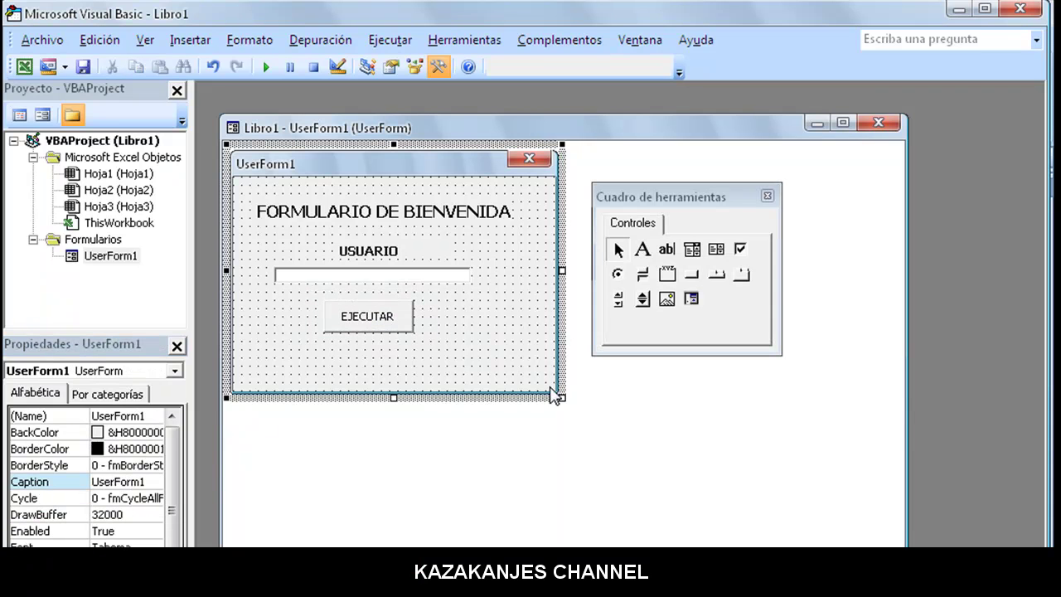
mouse_move(563, 399)
mouse_down()
mouse_move(526, 359)
mouse_move(540, 355)
mouse_up()
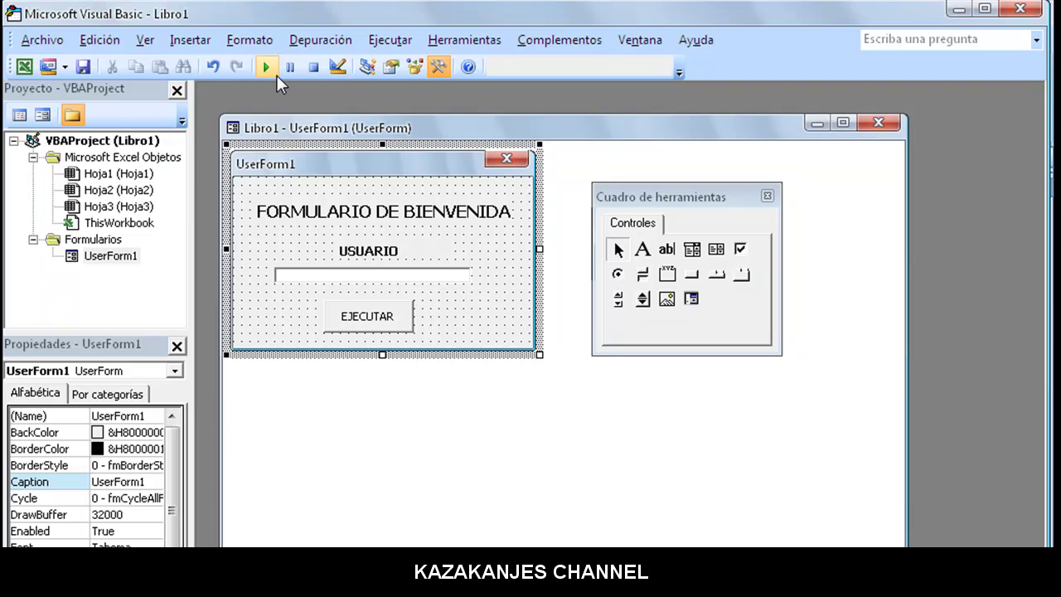
click(275, 72)
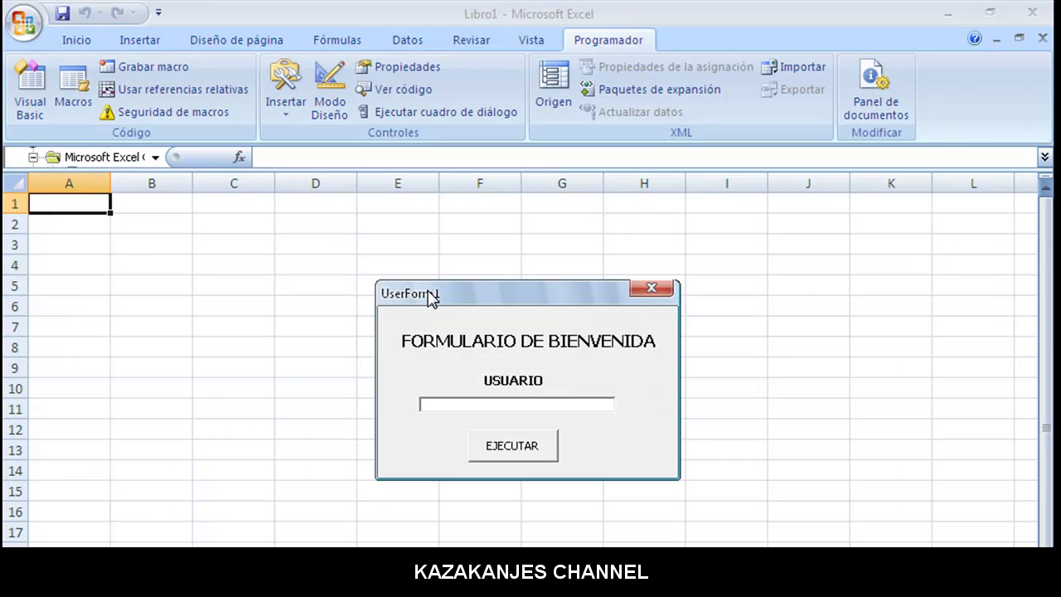
drag(429, 296, 387, 236)
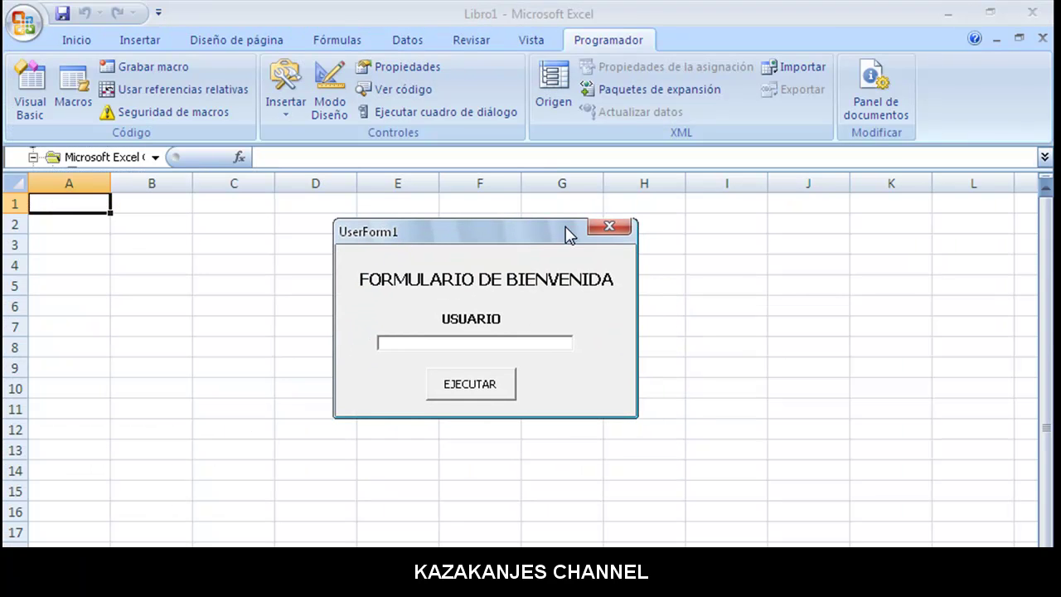
click(609, 226)
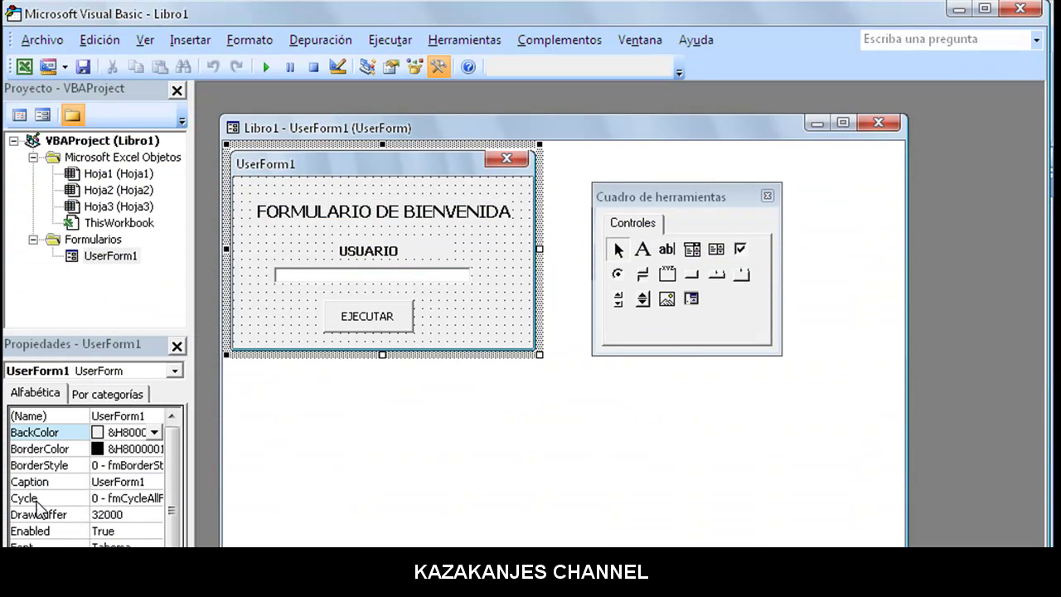
- Change the form's Caption to KAZAKANJES CHANNEL and make the form slightly taller
click(152, 482)
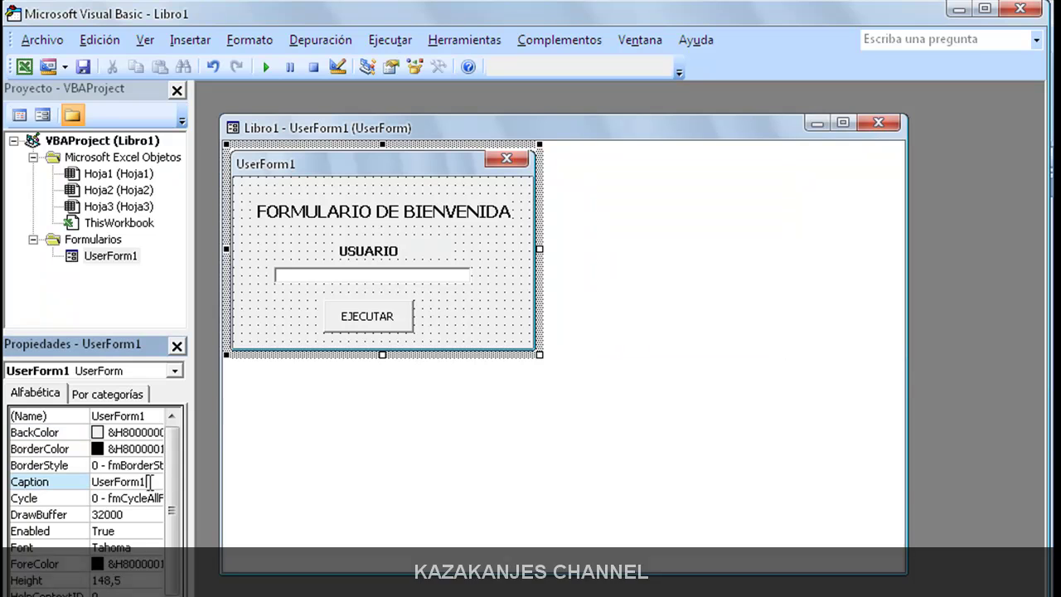
double_click(91, 485)
key(BackSpace)
text(KAZAKANJES CHANNEL)
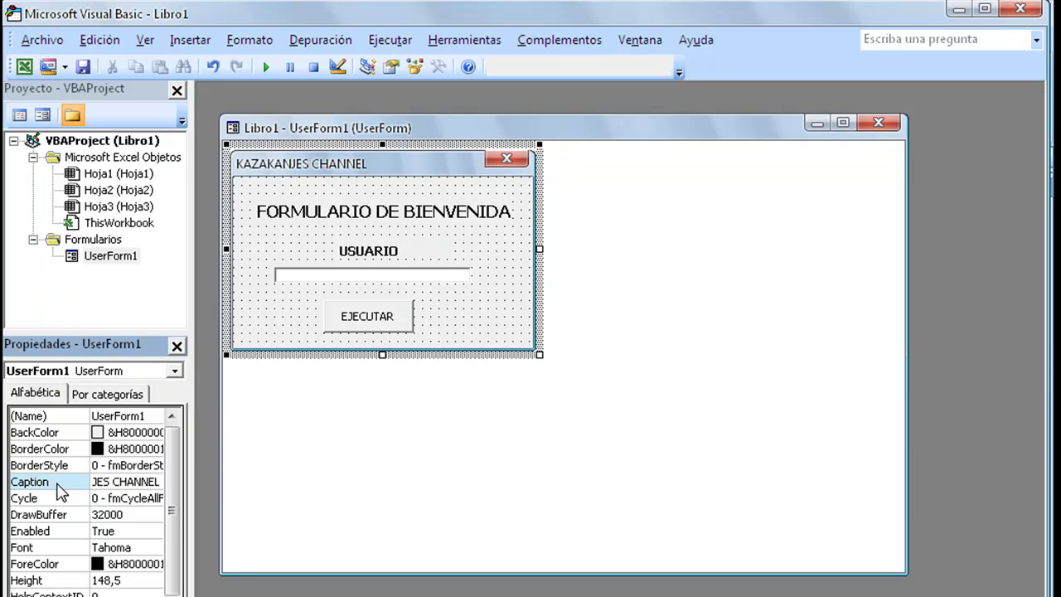
click(483, 315)
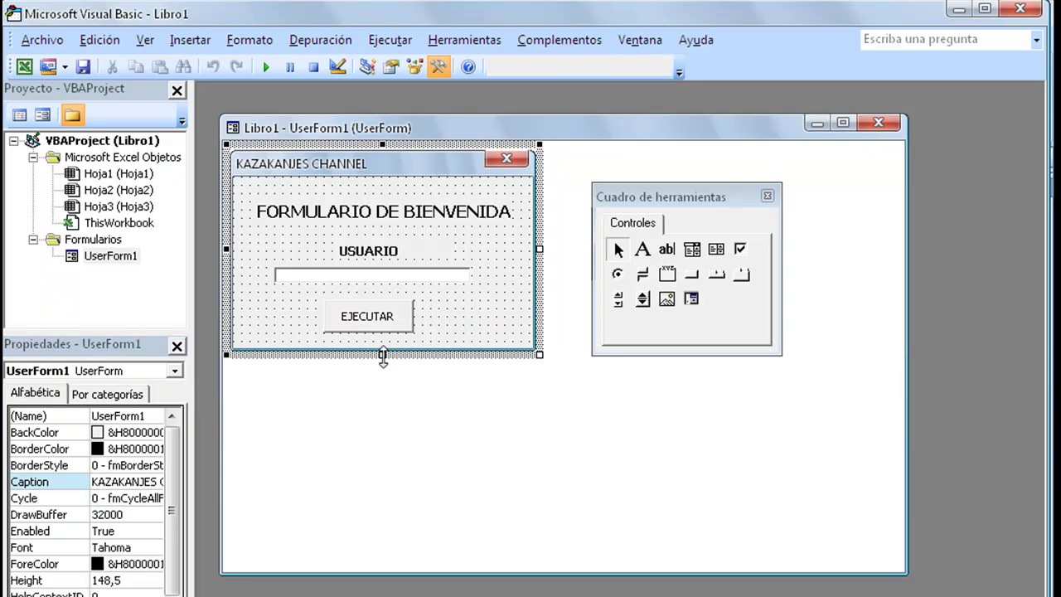
drag(383, 356, 383, 358)
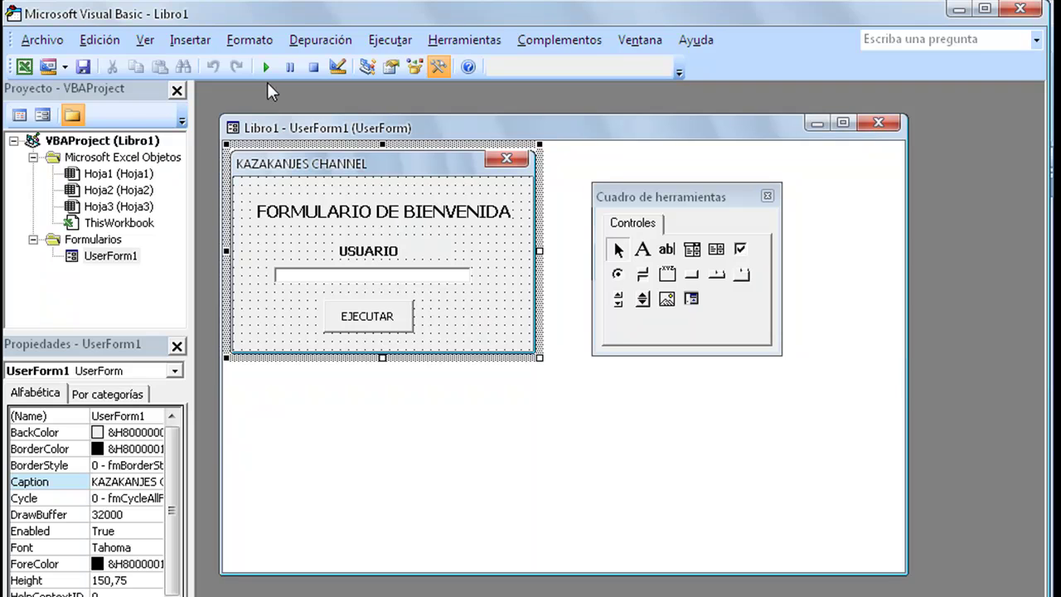
- Test-run the form, press EJECUTAR, then close it to resume designing
click(264, 68)
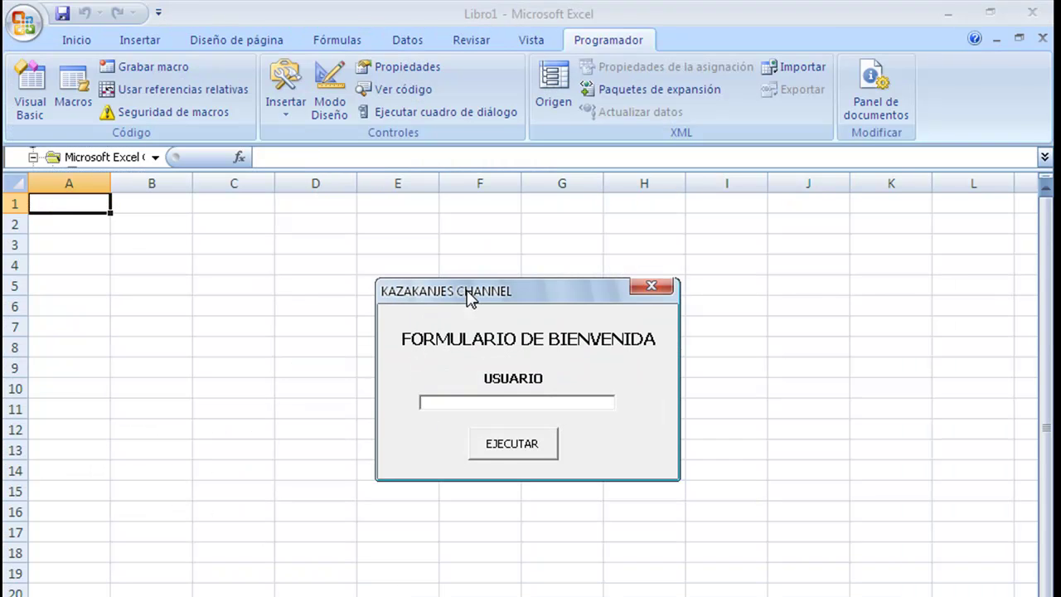
click(516, 448)
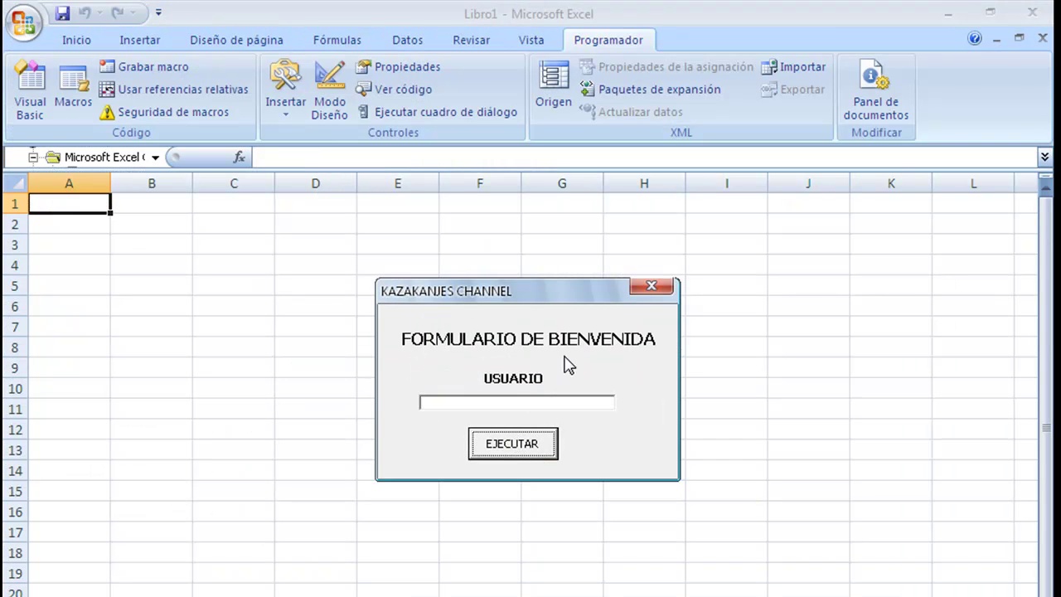
click(646, 294)
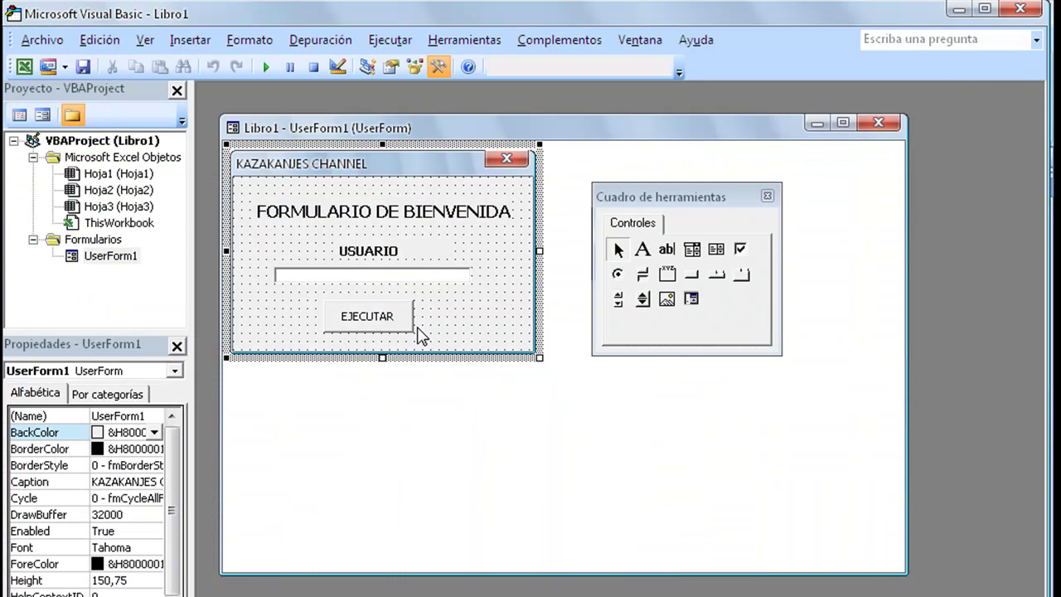
- In EJECUTAR's click code, delete Label1_Click and declare Dim NOMBRE As String
double_click(377, 326)
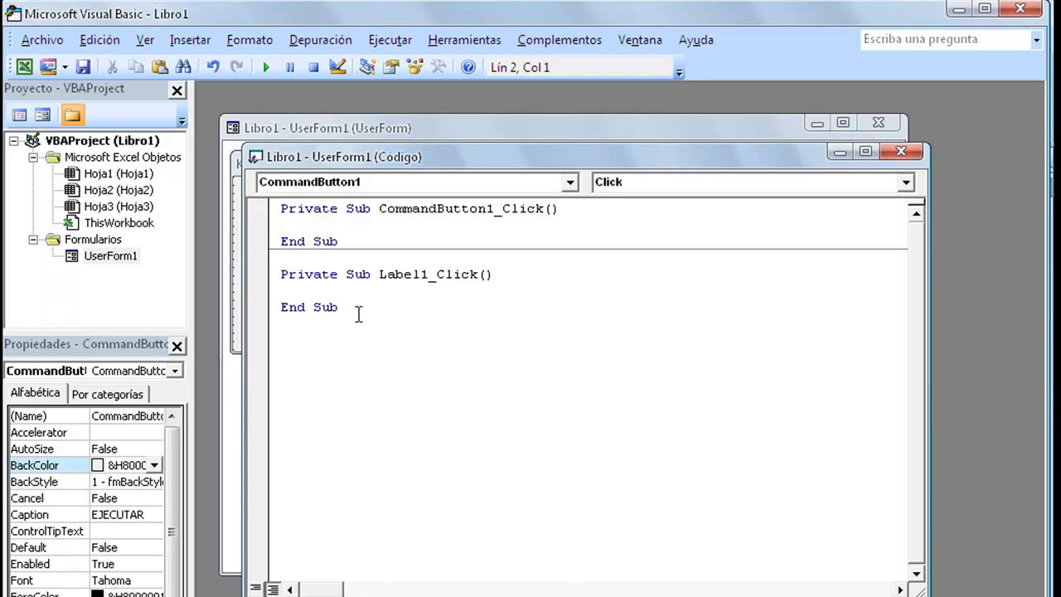
drag(336, 308, 265, 274)
key(Delete)
text(DIM NOM)
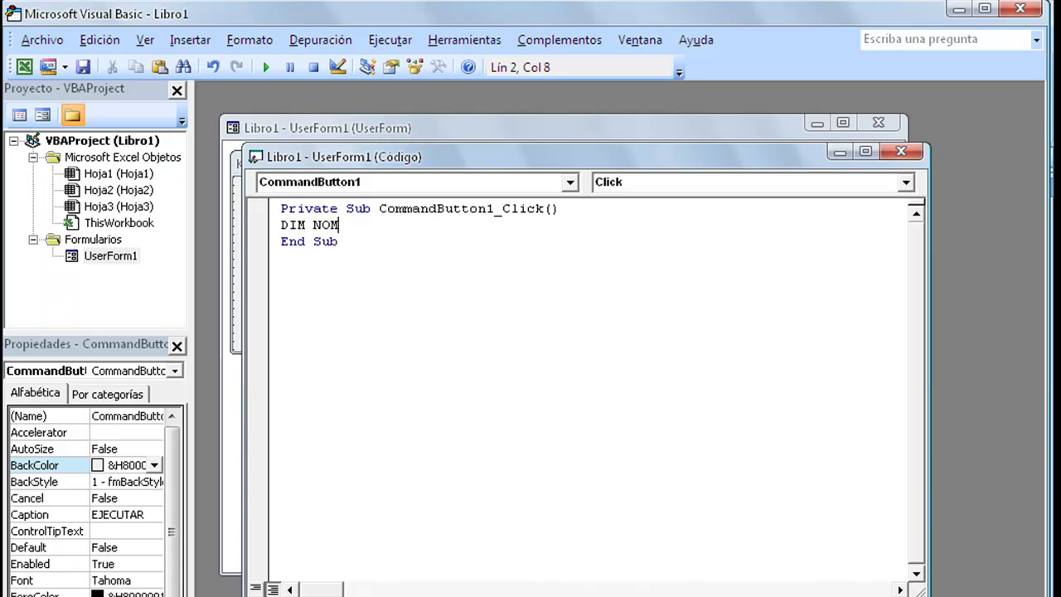
text(BRE A)
text(S STRI)
text(NG)
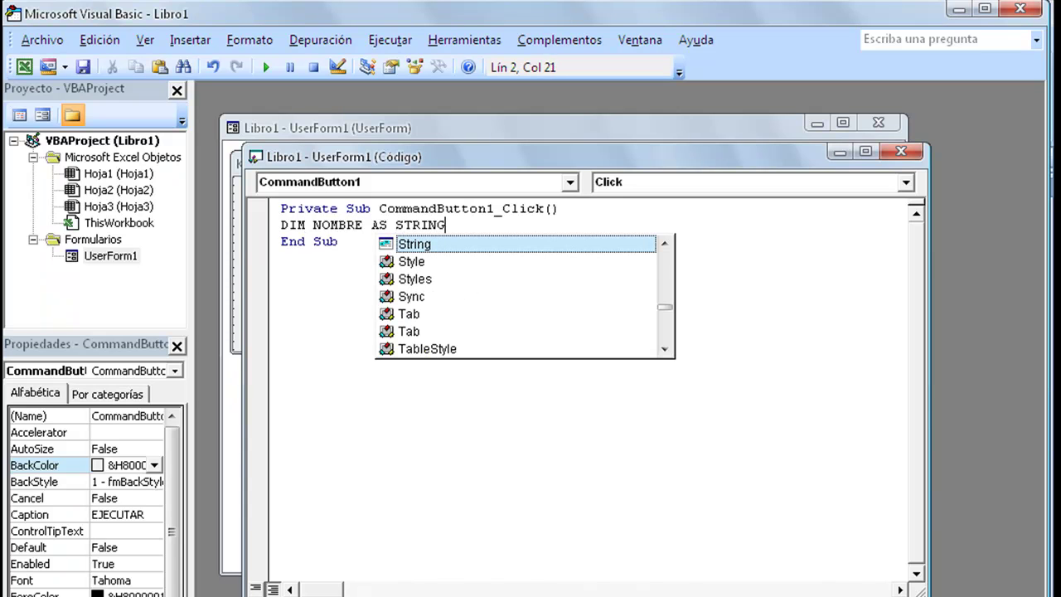
key(Return)
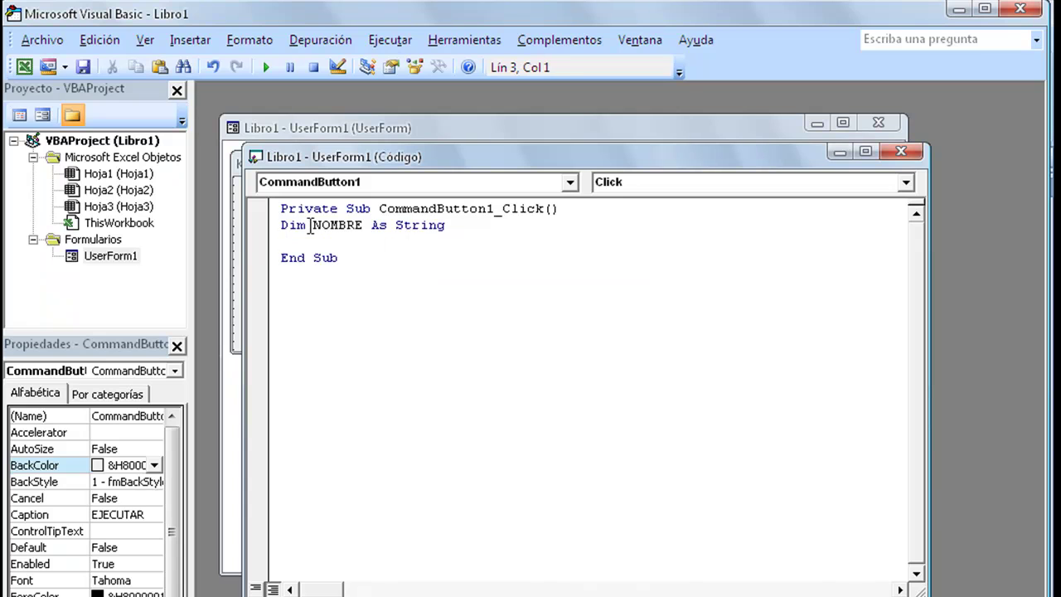
- Add NOMBRE = TextBox1.Value and MsgBox (NOMBRE), then close the code window
text(NOMBRE)
text(= )
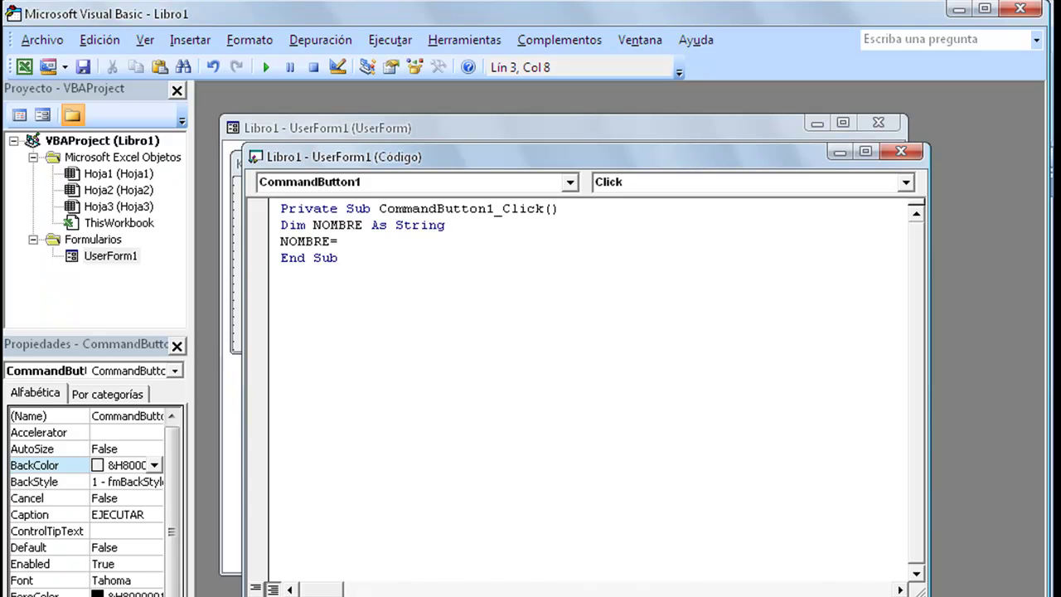
text(TEXT)
text(BOX1.)
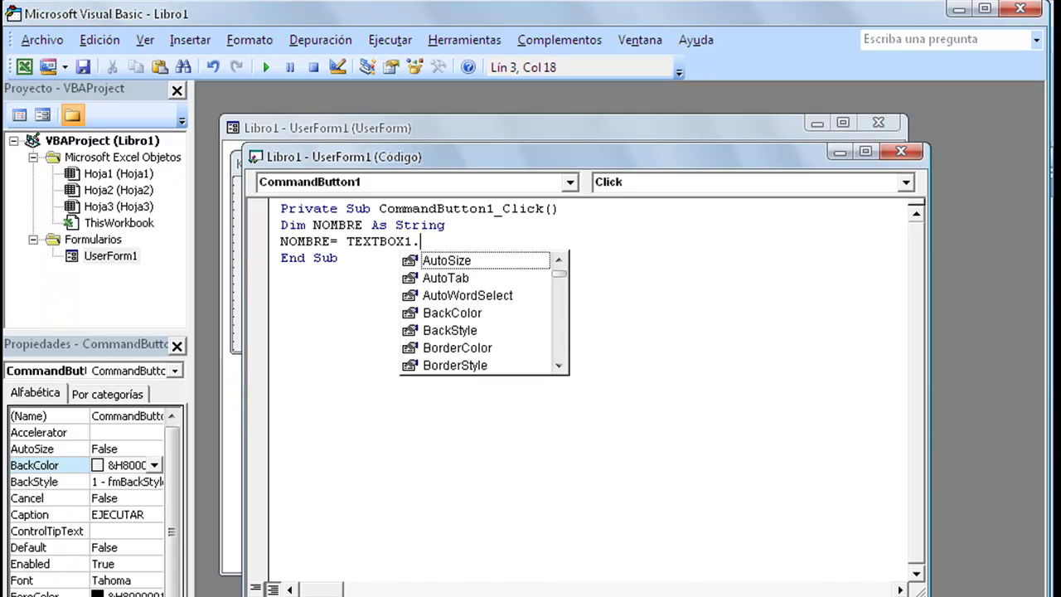
text(VALUE)
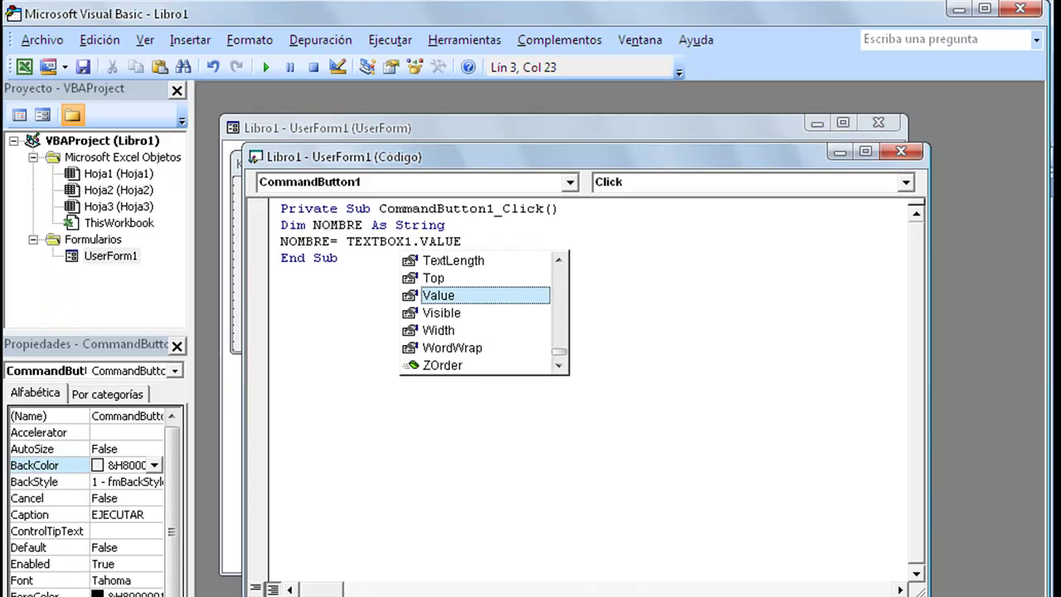
key(Return)
text(MS)
text(GBOX)
text(())
text(NOMBRE)
click(482, 273)
drag(482, 156, 485, 195)
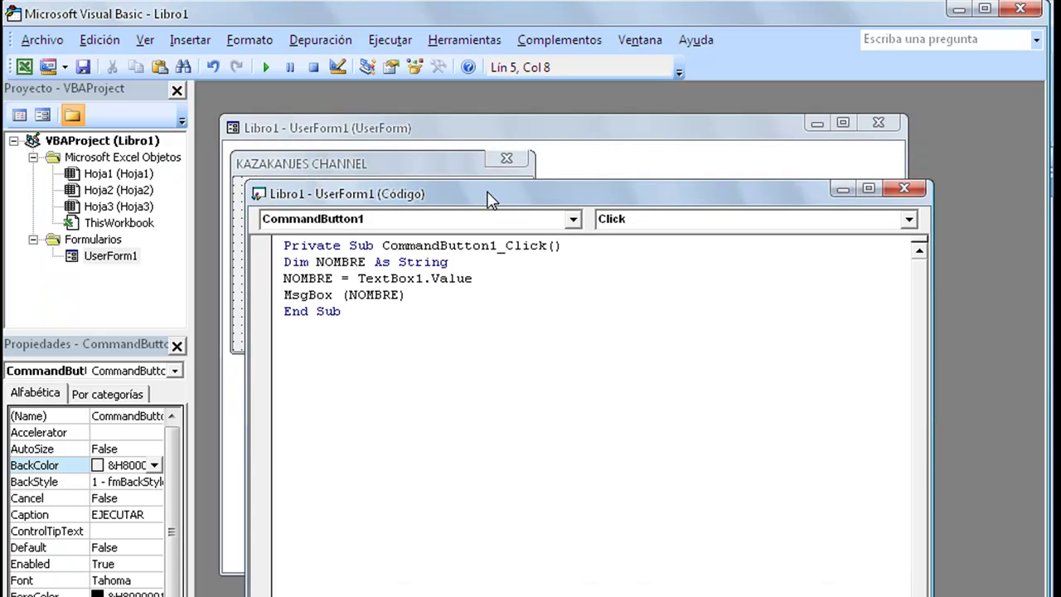
click(903, 193)
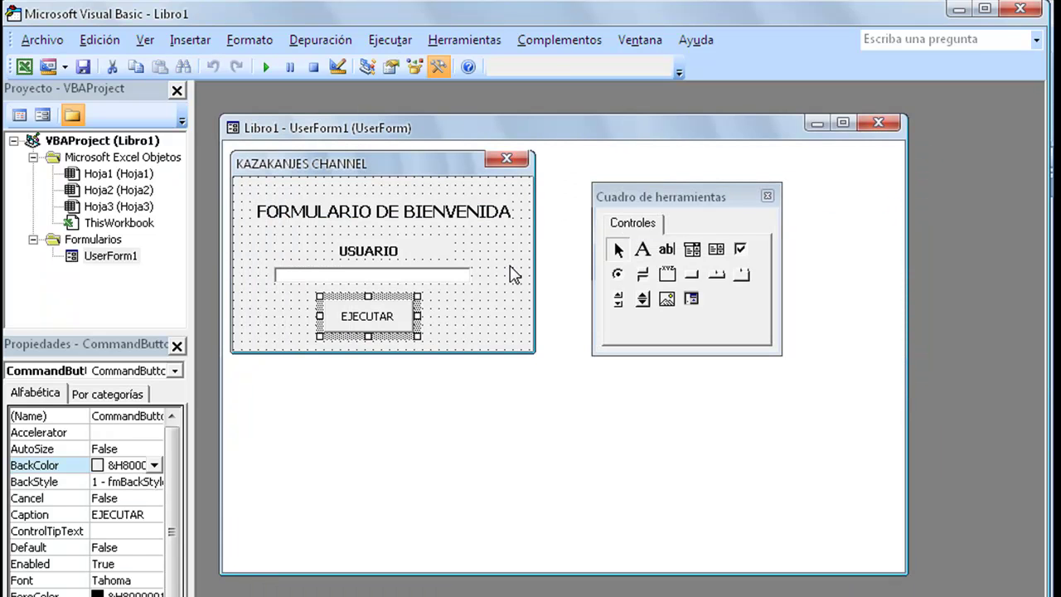
- Test-run the form, then make the USUARIO text box taller and reposition EJECUTAR
click(513, 273)
click(266, 67)
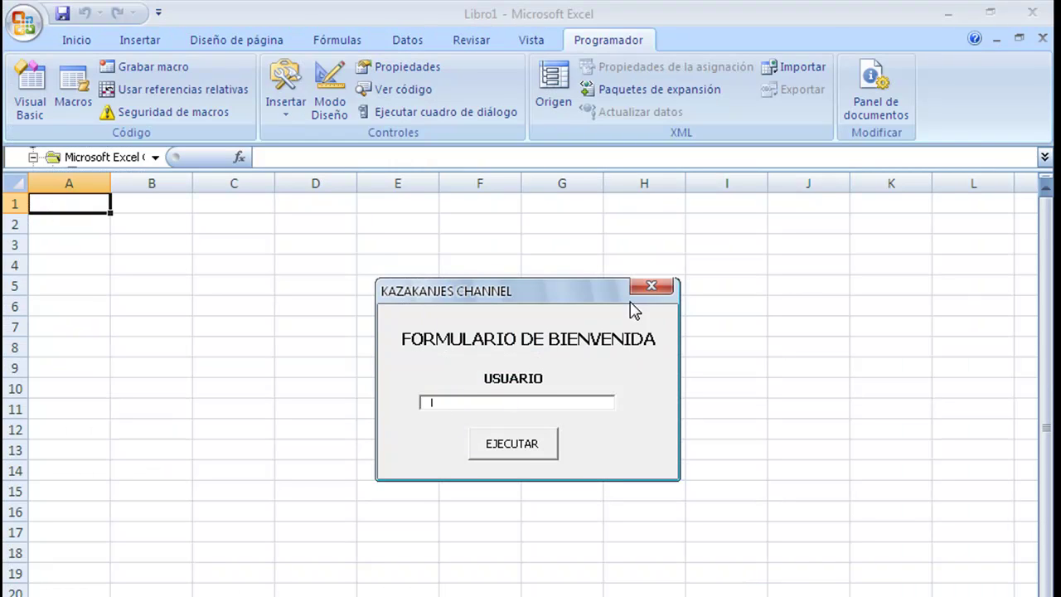
click(650, 286)
click(455, 280)
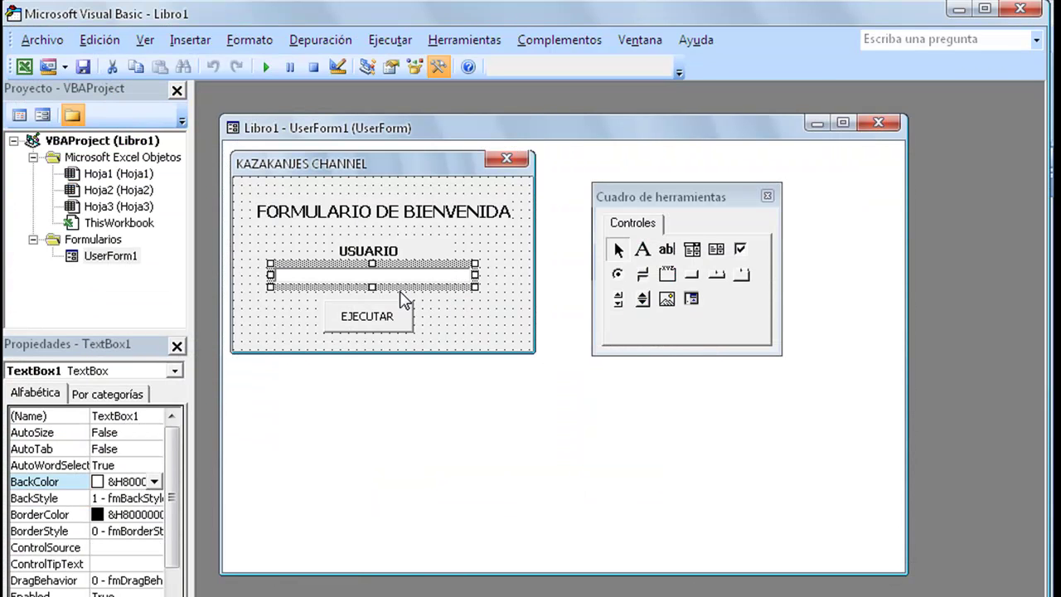
drag(373, 288, 378, 338)
click(378, 329)
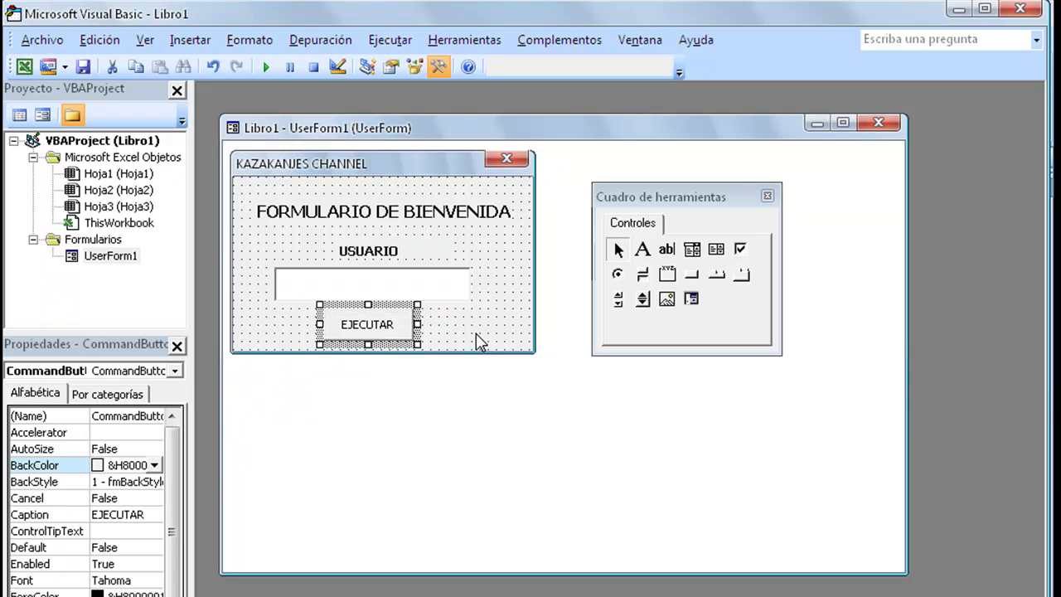
click(477, 334)
- Run the form, enter a user name, and confirm EJECUTAR shows it in a message box
click(267, 66)
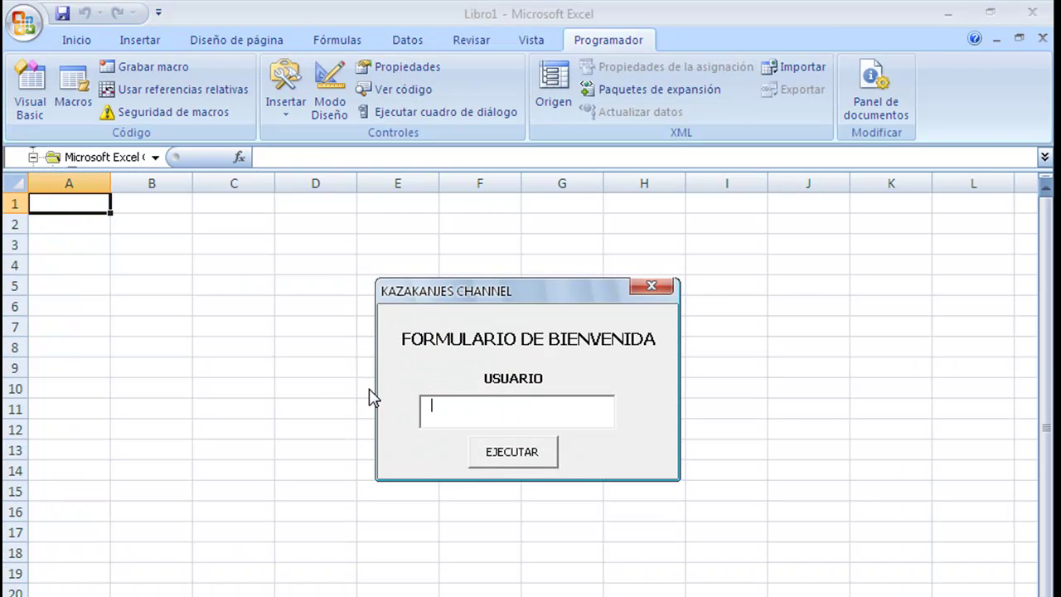
text(ANJES)
text( CORDANOV)
click(534, 451)
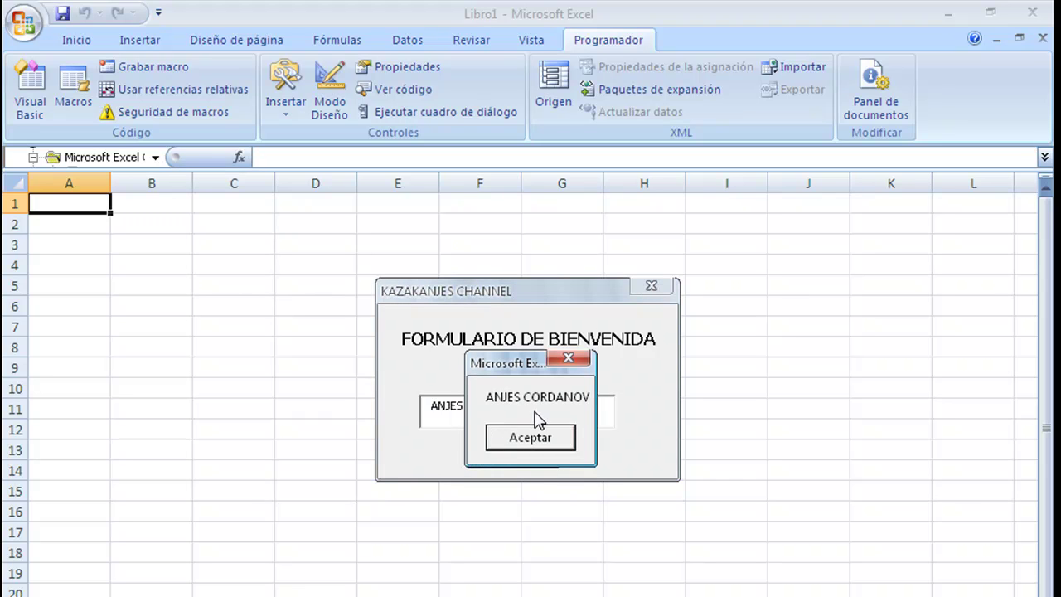
click(539, 450)
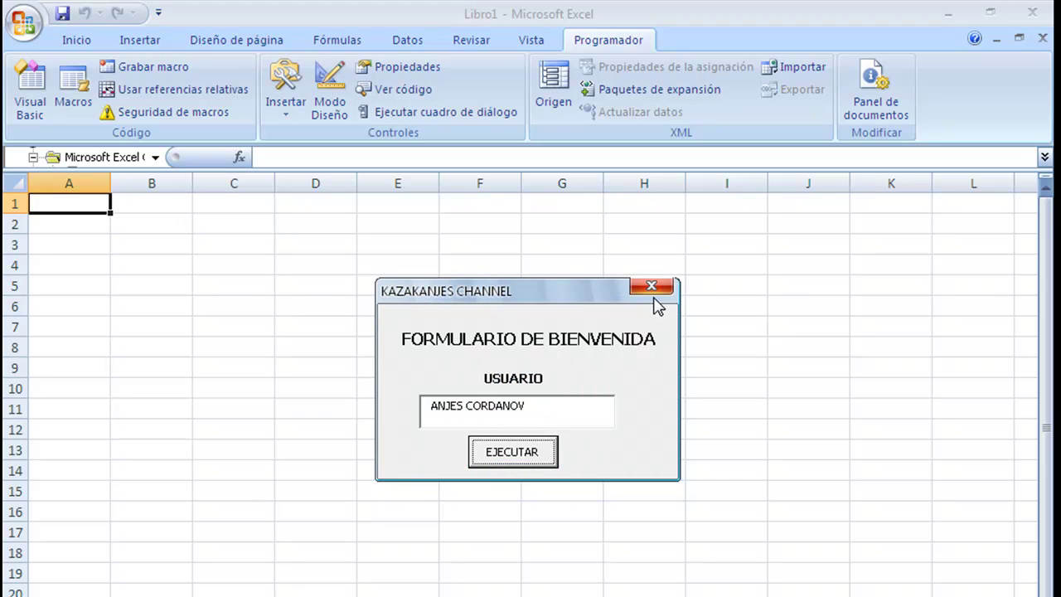
click(653, 287)
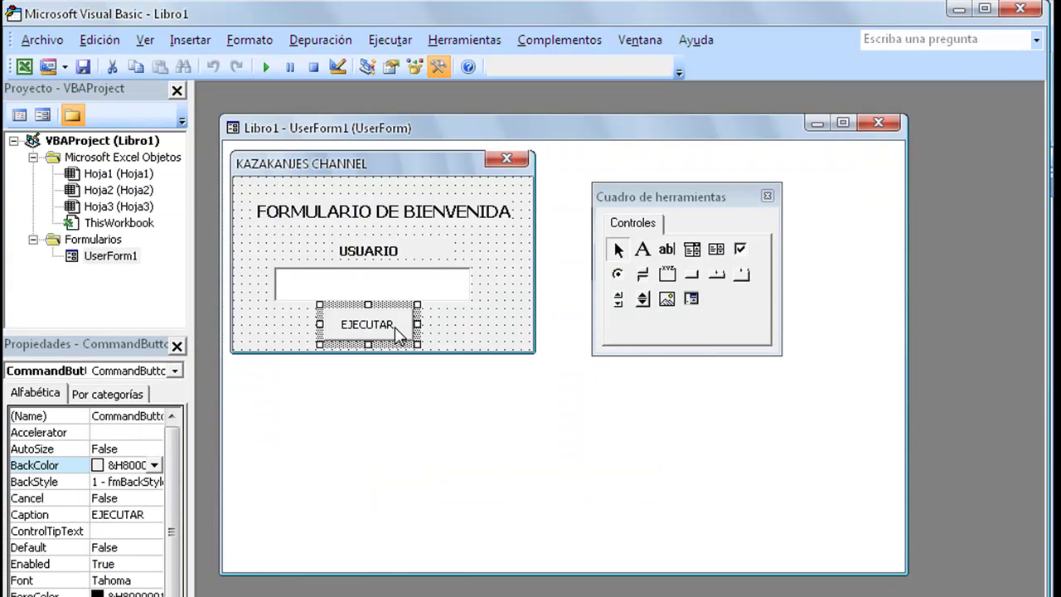
- Extend EJECUTAR's message line to MsgBox (NOMBRE), vbInformation, "KAZAKANJES CHANNEL"
double_click(390, 328)
click(406, 298)
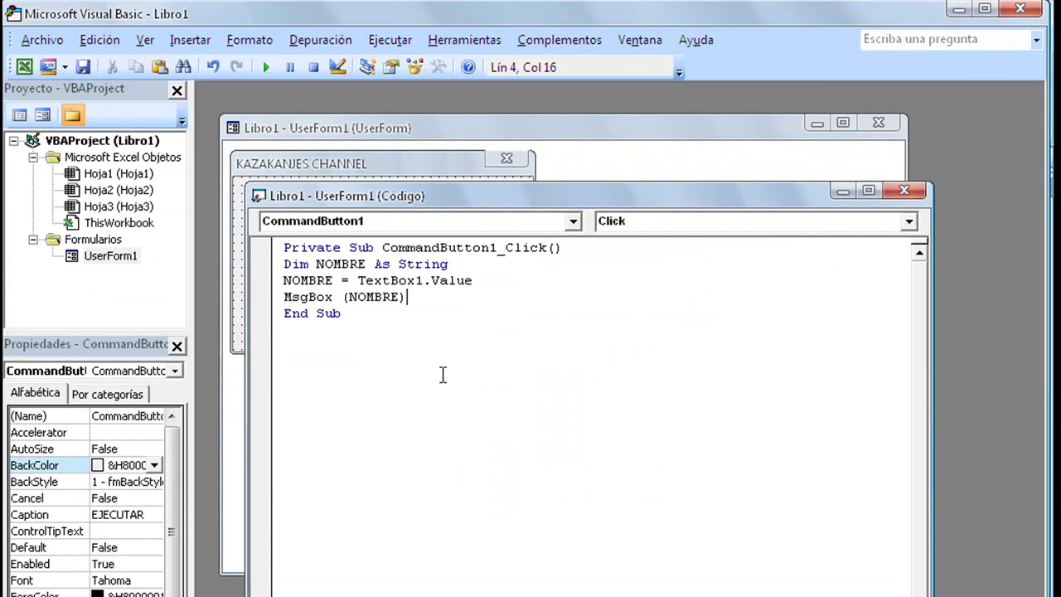
text(,VB)
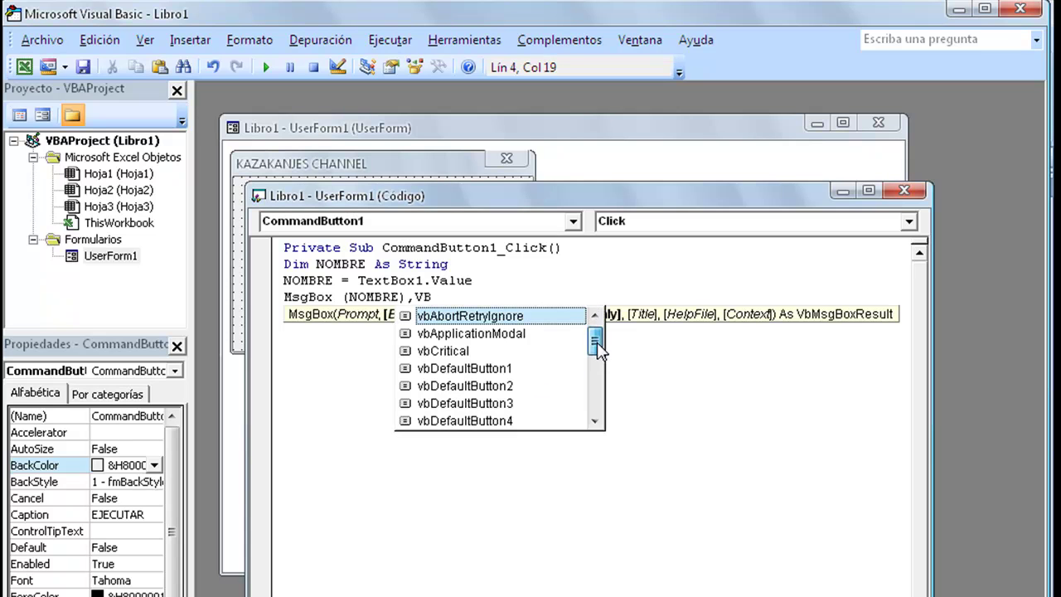
scroll(595, 343, down, 1)
double_click(490, 403)
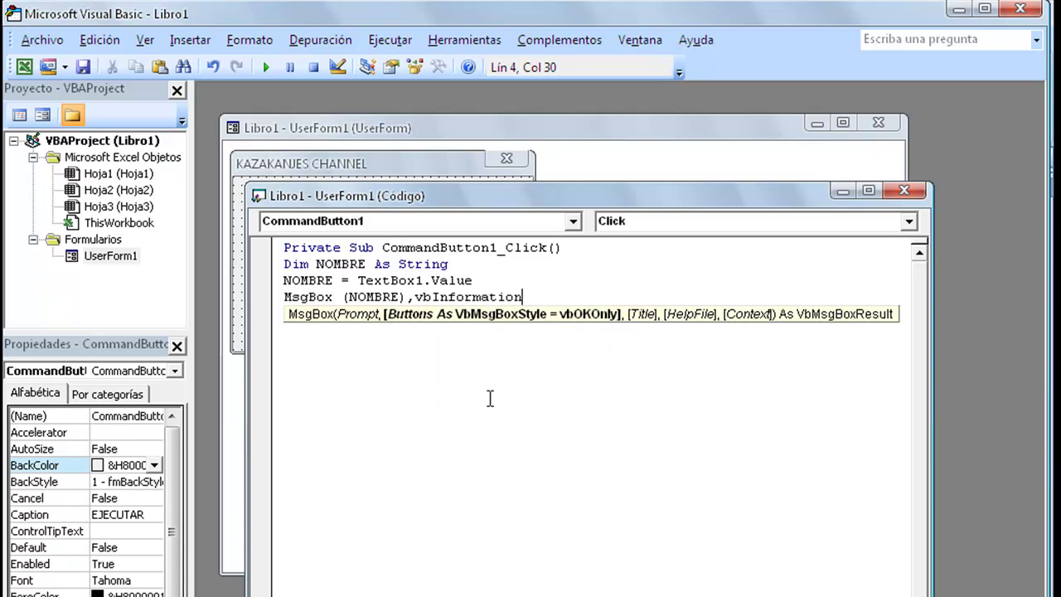
text(,)
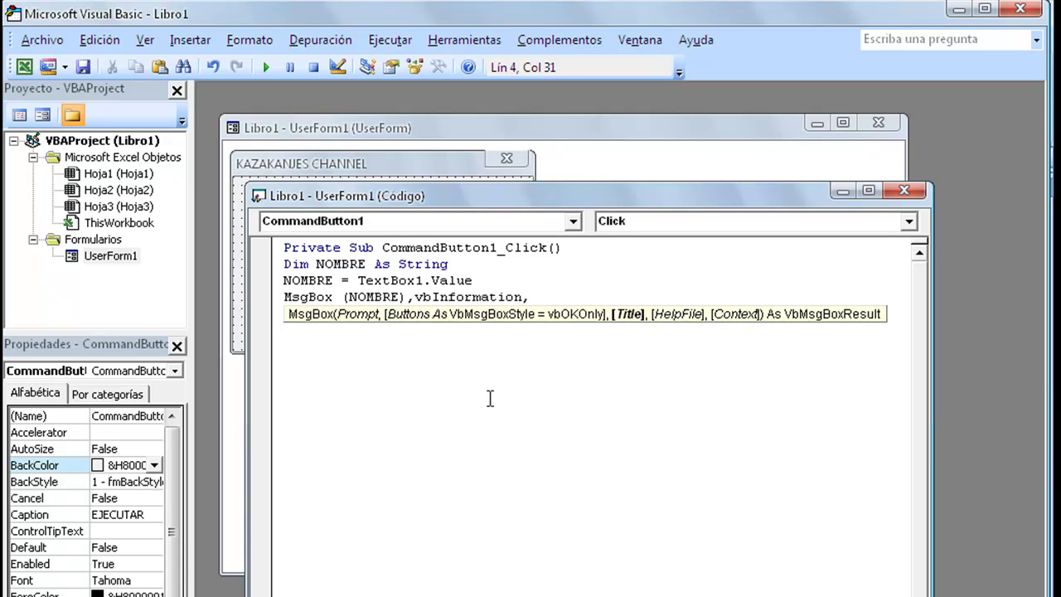
text("")
text(KAZAK)
text(ANJES CHANNEL)
click(543, 373)
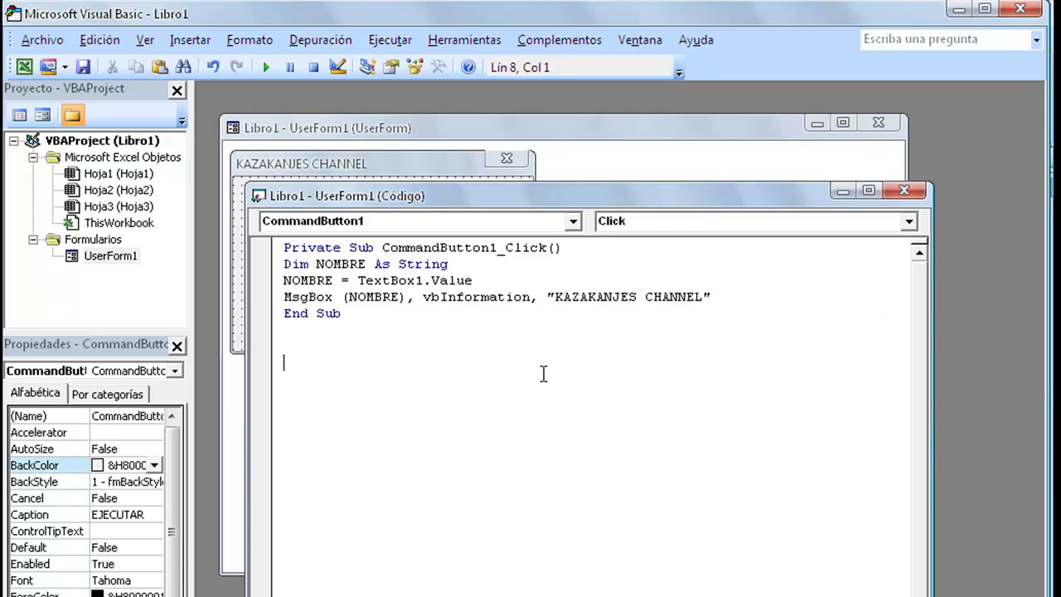
- Run the form, enter a user name in USUARIO, and test EJECUTAR's titled information message
click(265, 67)
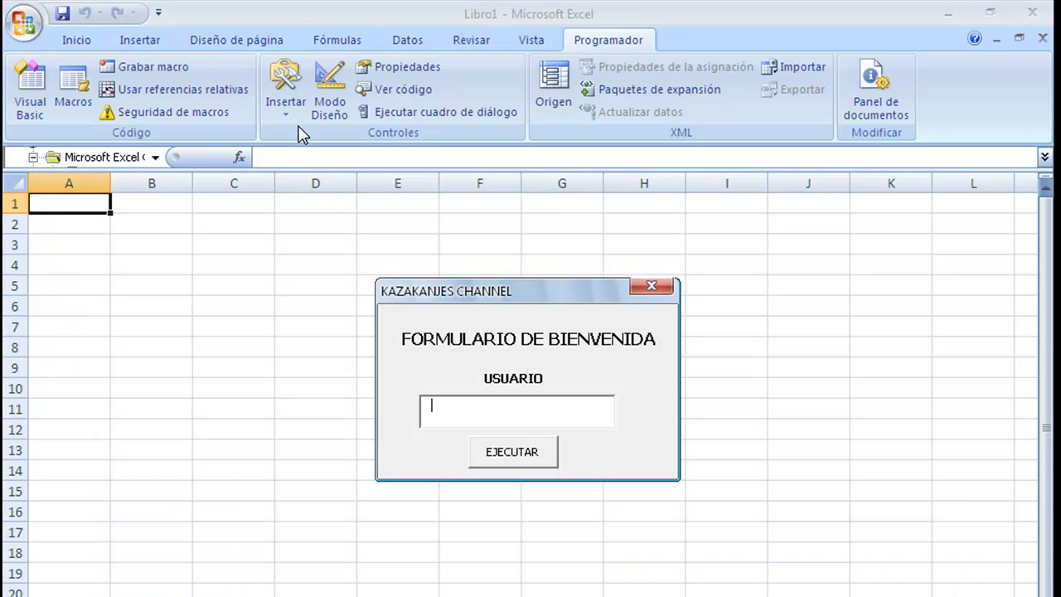
text(ANJES CORDANOV)
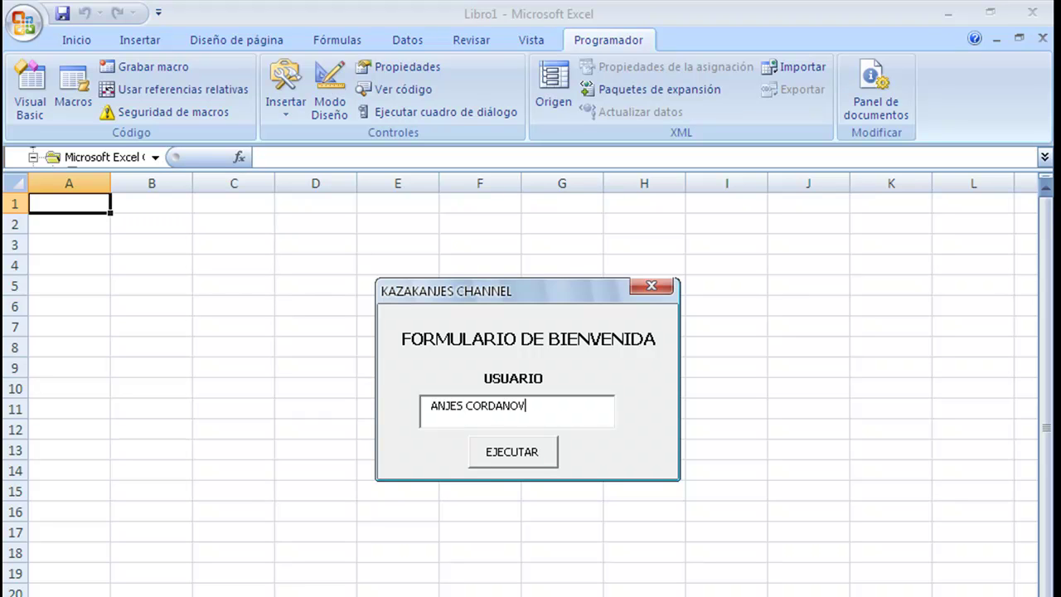
click(499, 452)
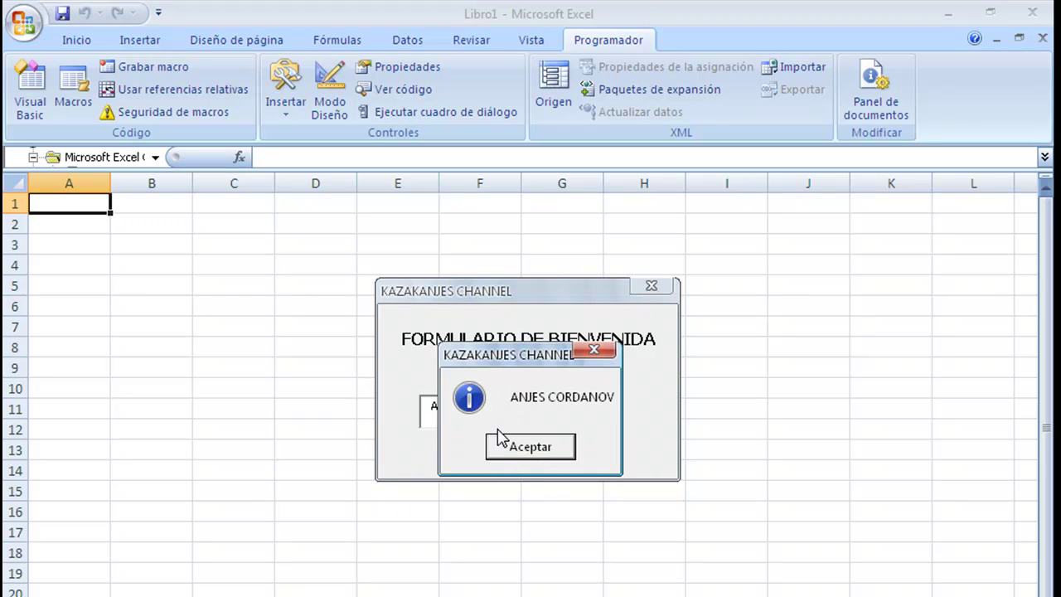